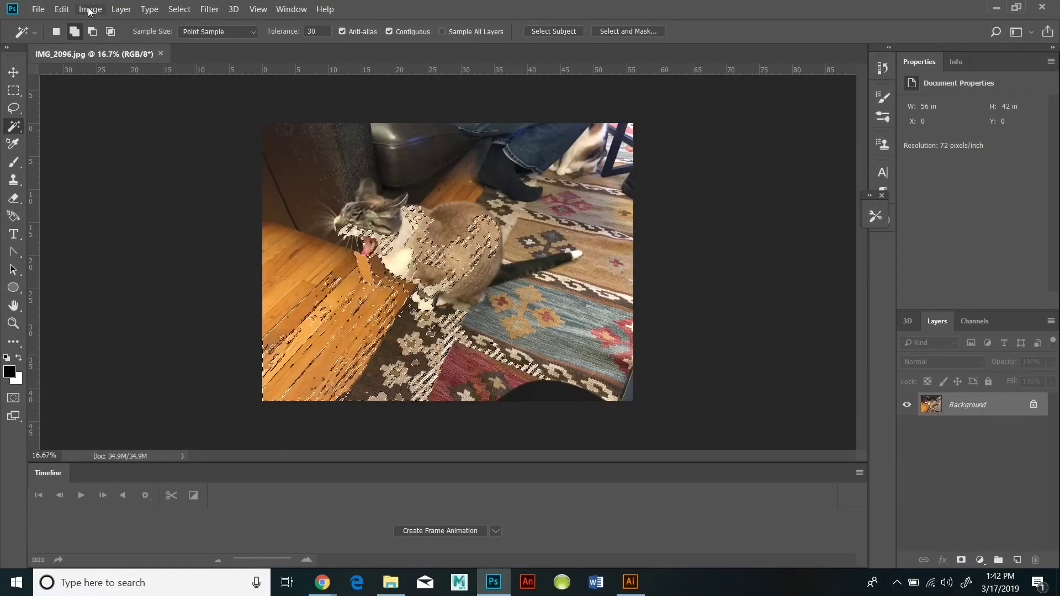
# Clear the magic wand selection and brighten the cat photo with a Brightness/Contrast adjustment.
pyautogui.click(179, 9)
pyautogui.click(190, 37)
pyautogui.click(90, 10)
pyautogui.moveTo(110, 42)
pyautogui.click(255, 42)
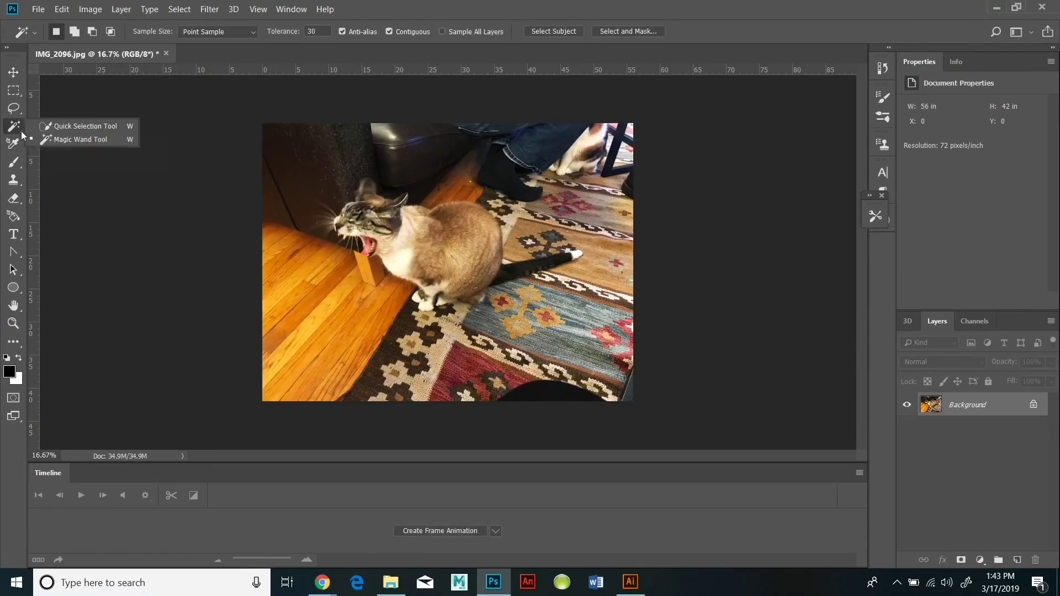
# Select the cat with the Quick Selection tool, unlock the background layer, and invert the selection to cut away the surroundings.
pyautogui.click(83, 121)
pyautogui.moveTo(353, 229)
pyautogui.mouseDown()
pyautogui.moveTo(363, 255)
pyautogui.moveTo(436, 280)
pyautogui.moveTo(427, 299)
pyautogui.moveTo(572, 255)
pyautogui.moveTo(404, 200)
pyautogui.moveTo(362, 172)
pyautogui.mouseUp()
pyautogui.click(173, 10)
pyautogui.click(1034, 405)
pyautogui.click(180, 9)
pyautogui.click(189, 63)
pyautogui.click(65, 9)
pyautogui.click(69, 85)
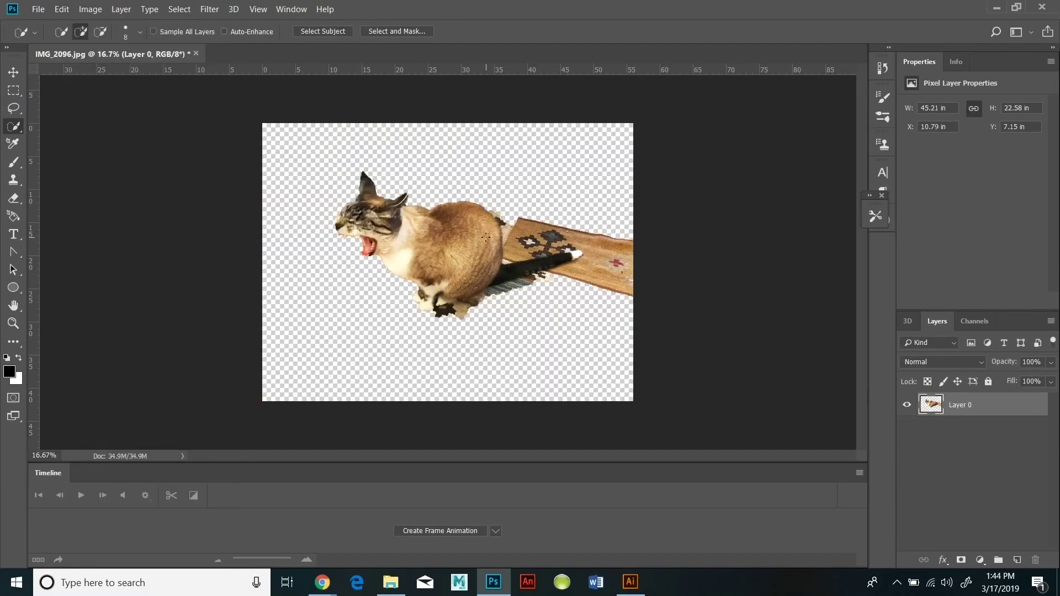
# Select the leftover rug areas around the cat's tail and paws and cut them away.
pyautogui.moveTo(608, 265)
pyautogui.mouseDown()
pyautogui.moveTo(555, 235)
pyautogui.moveTo(544, 256)
pyautogui.moveTo(572, 247)
pyautogui.moveTo(445, 312)
pyautogui.mouseUp()
pyautogui.click(69, 10)
pyautogui.click(69, 86)
pyautogui.click(65, 9)
pyautogui.click(69, 85)
pyautogui.click(62, 9)
pyautogui.click(69, 86)
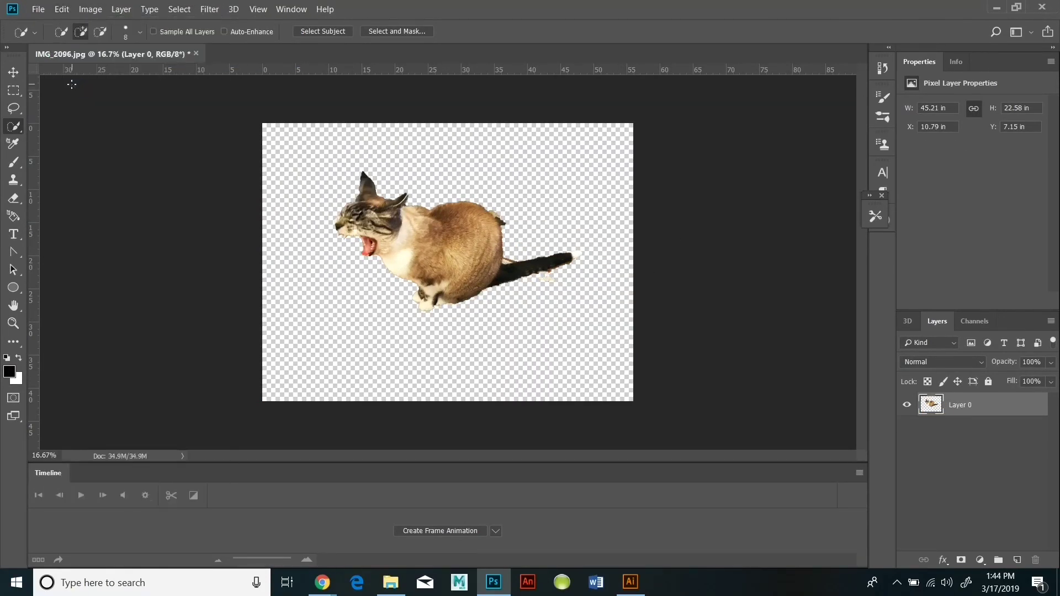
# Drop the trial selection near the ear and cut away the leftover background behind the cat's back.
pyautogui.moveTo(371, 177); pyautogui.dragTo(367, 194)
pyautogui.click(174, 9)
pyautogui.click(189, 36)
pyautogui.moveTo(494, 214); pyautogui.dragTo(503, 223)
pyautogui.click(62, 9)
pyautogui.click(69, 86)
# Select the leftover background piece beside the cat's front ear and cut it away.
pyautogui.press('e')
pyautogui.hotkey('ctrl', '+')
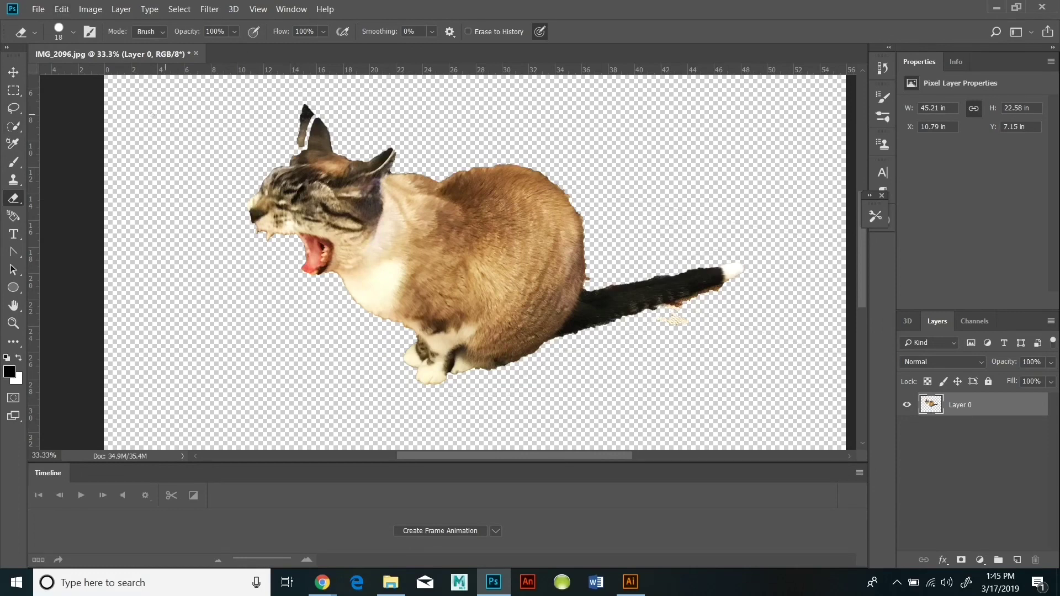
pyautogui.click(13, 126)
pyautogui.moveTo(306, 112); pyautogui.dragTo(302, 140)
pyautogui.click(62, 10)
pyautogui.click(69, 85)
# Erase the stray pixels at the cat's rear and cut out the specks below the tail.
pyautogui.press('e')
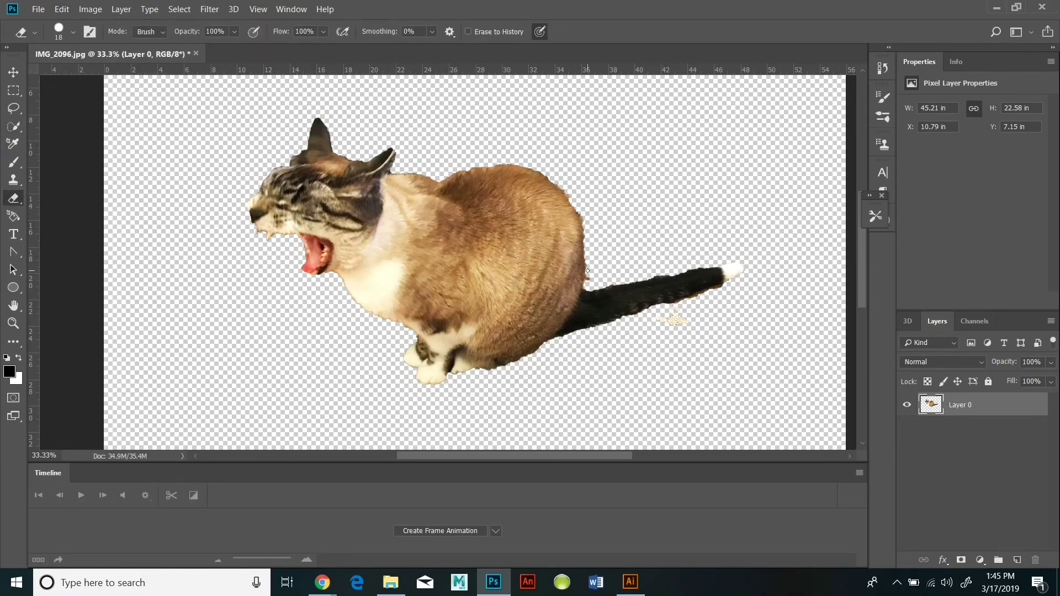
pyautogui.moveTo(587, 275); pyautogui.dragTo(589, 279)
pyautogui.click(14, 126)
pyautogui.moveTo(671, 319); pyautogui.dragTo(684, 321)
pyautogui.click(62, 10)
pyautogui.click(83, 86)
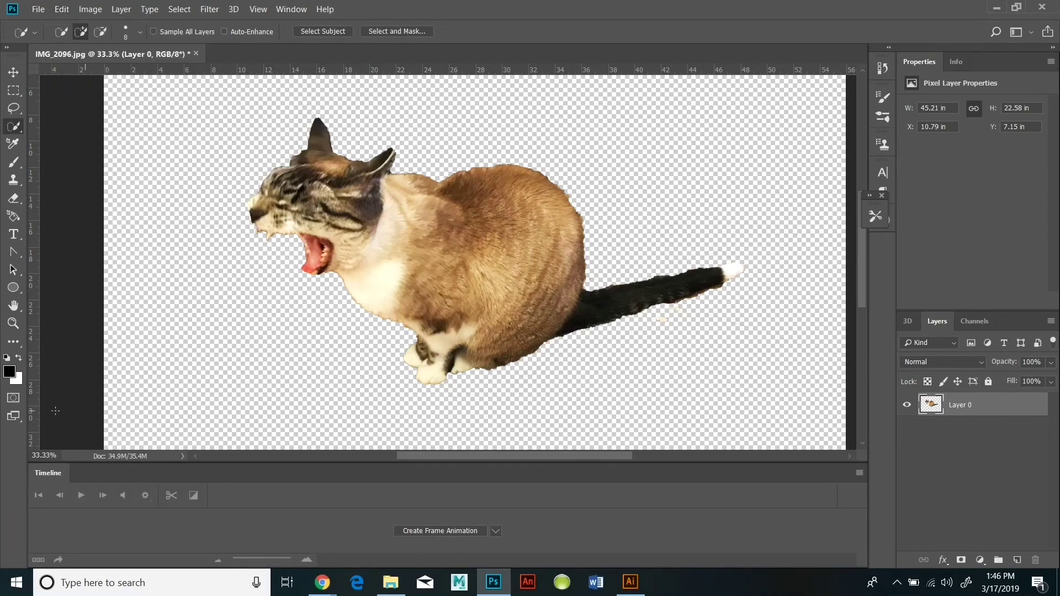
# Duplicate the cat cutout layer.
pyautogui.click(121, 9)
pyautogui.hotkey('ctrl', 'j')
# Try an image adjustment, a sharpening filter and the Filter Gallery on the duplicated cat layer.
pyautogui.click(209, 9)
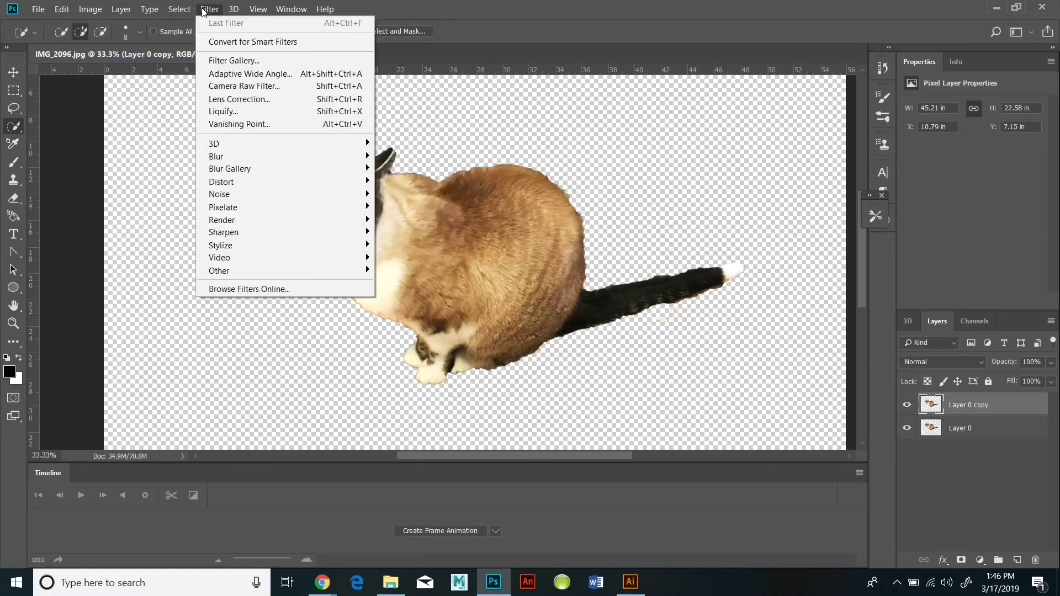
pyautogui.moveTo(90, 9)
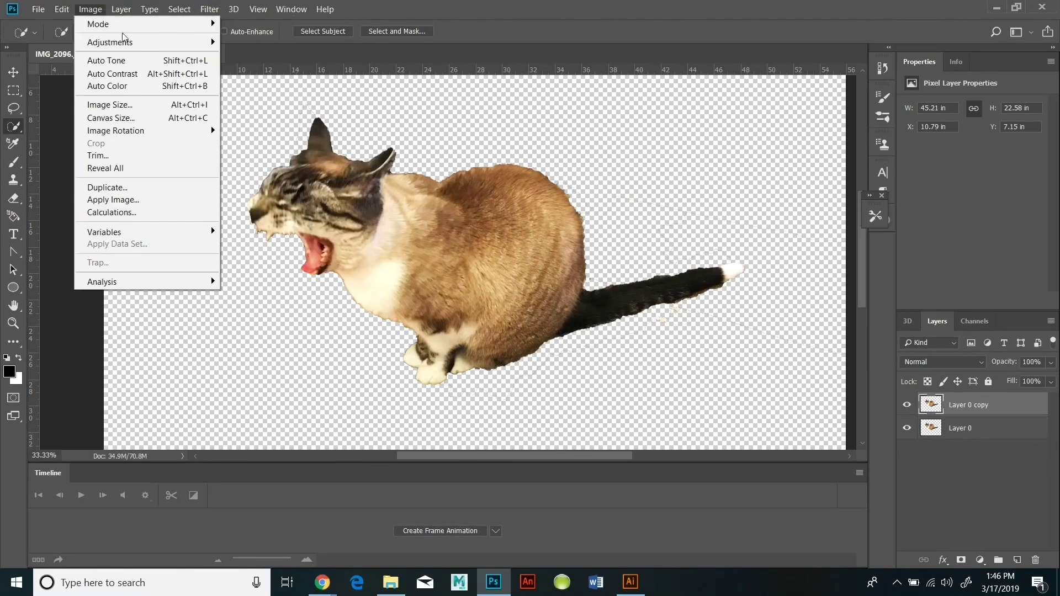
pyautogui.moveTo(166, 42)
pyautogui.click(246, 61)
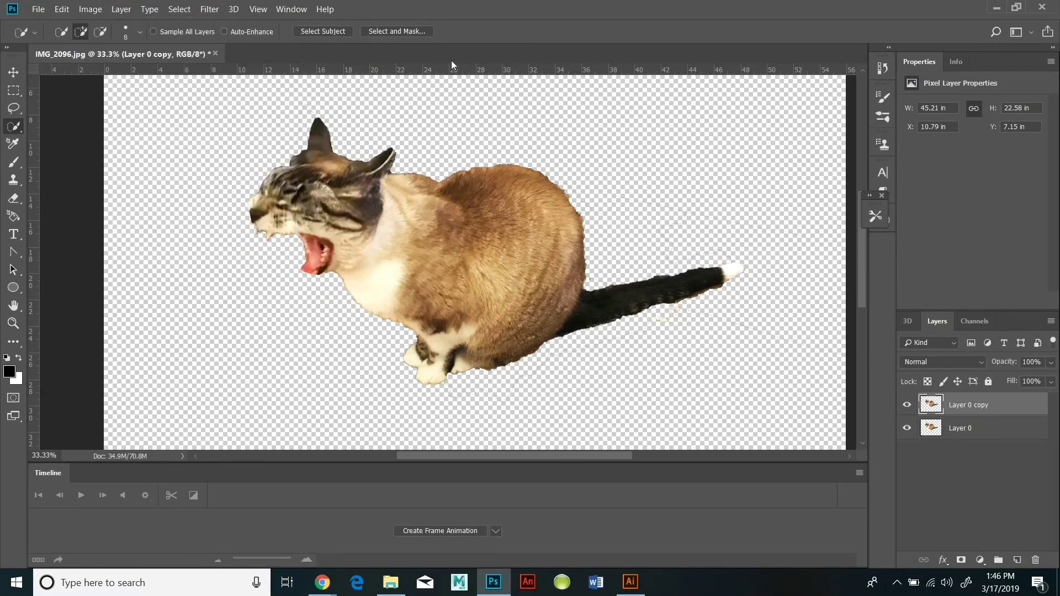
pyautogui.click(210, 9)
pyautogui.moveTo(264, 234)
pyautogui.click(400, 257)
pyautogui.click(219, 10)
pyautogui.click(240, 61)
# Outline the cat's lower jaw, chest and front paws on the duplicate layer with a black size 15 brush.
pyautogui.rightClick(324, 275)
pyautogui.click(14, 162)
pyautogui.click(14, 326)
pyautogui.click(266, 272)
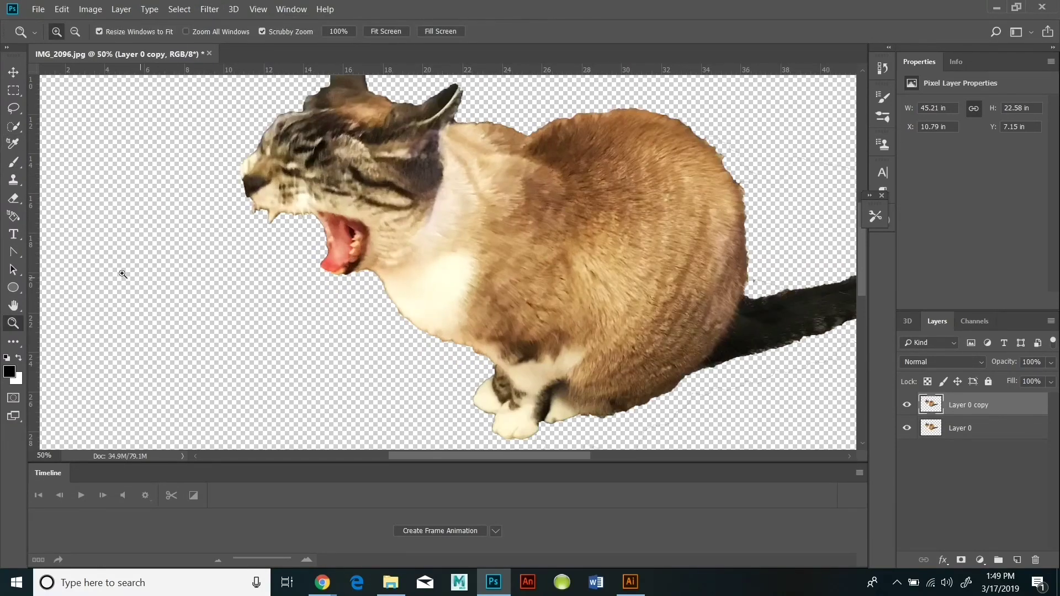
pyautogui.click(14, 162)
pyautogui.rightClick(311, 228)
pyautogui.click(310, 228)
pyautogui.rightClick(346, 273)
pyautogui.click(333, 272)
pyautogui.moveTo(390, 306)
pyautogui.mouseDown()
pyautogui.moveTo(502, 372)
pyautogui.moveTo(468, 399)
pyautogui.moveTo(498, 416)
pyautogui.moveTo(515, 394)
pyautogui.moveTo(495, 424)
pyautogui.moveTo(513, 439)
pyautogui.moveTo(589, 412)
pyautogui.mouseUp()
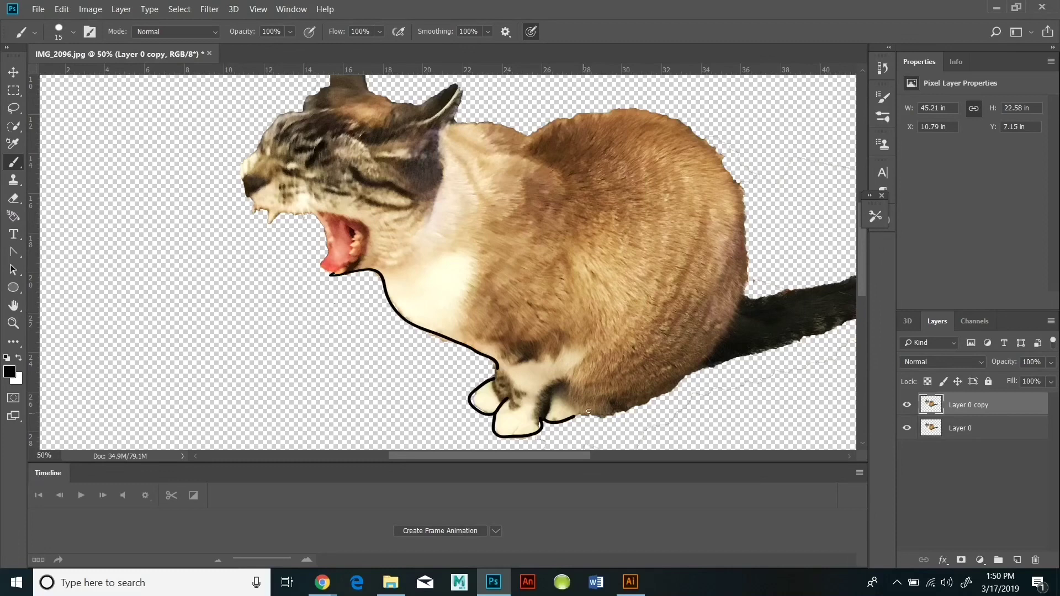
pyautogui.click(62, 9)
pyautogui.click(69, 48)
# Draw the cat's whiskers and outline its teeth and open mouth in black.
pyautogui.rightClick(258, 205)
pyautogui.click(232, 213)
pyautogui.moveTo(254, 205)
pyautogui.mouseDown()
pyautogui.moveTo(290, 212)
pyautogui.moveTo(280, 252)
pyautogui.mouseUp()
pyautogui.rightClick(268, 222)
pyautogui.press('Escape')
pyautogui.moveTo(297, 208)
pyautogui.mouseDown()
pyautogui.moveTo(289, 254)
pyautogui.moveTo(300, 251)
pyautogui.mouseUp()
pyautogui.moveTo(308, 209)
pyautogui.mouseDown()
pyautogui.moveTo(372, 238)
pyautogui.moveTo(350, 272)
pyautogui.moveTo(332, 270)
pyautogui.moveTo(323, 220)
pyautogui.mouseUp()
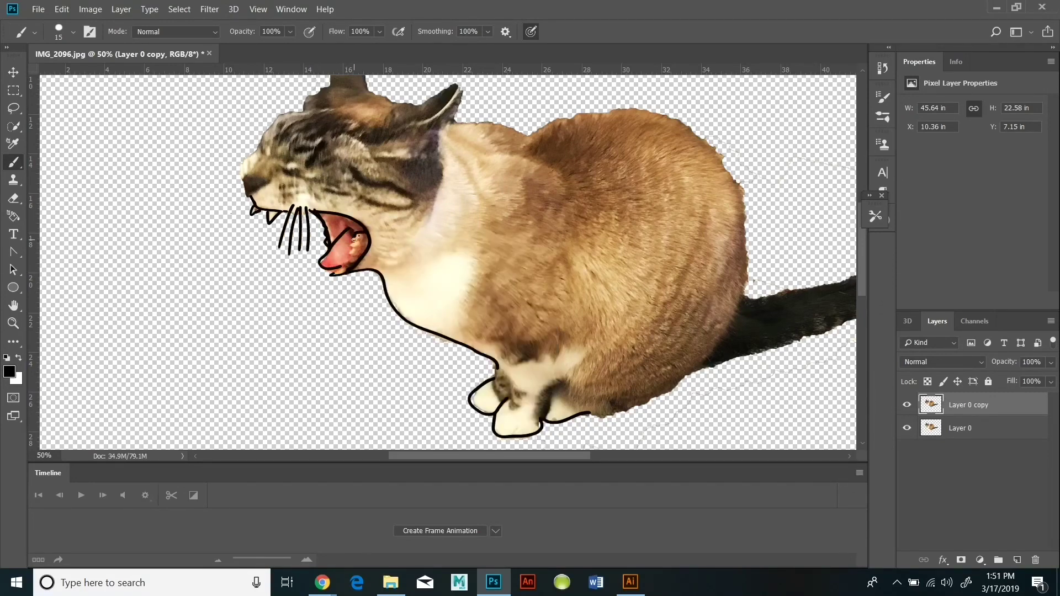
# Outline the cat's chin, rear ear and the back of its neck in black.
pyautogui.moveTo(334, 275); pyautogui.dragTo(349, 270)
pyautogui.moveTo(486, 127); pyautogui.dragTo(529, 137)
pyautogui.moveTo(461, 88); pyautogui.dragTo(434, 151)
# Merge the outlined duplicate layer into Layer 0.
pyautogui.scroll(1, 433, 151)
pyautogui.hscroll(3, 434, 151)
pyautogui.click(14, 323)
pyautogui.keyDown('alt'); pyautogui.click(142, 300); pyautogui.keyUp('alt')
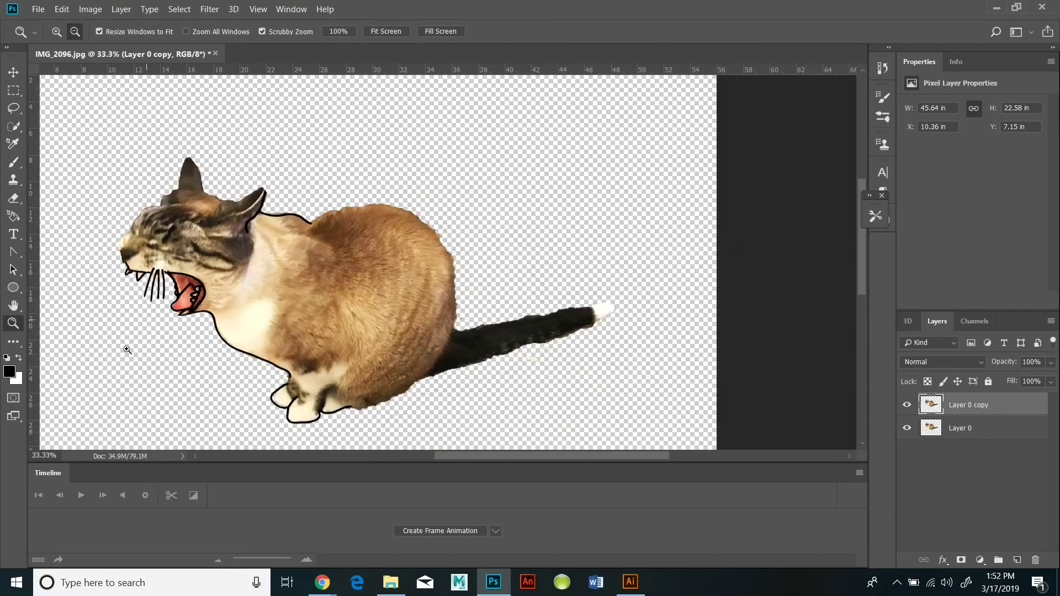
pyautogui.click(121, 9)
pyautogui.click(154, 445)
# Outline the white tip of the cat's tail with the black brush.
pyautogui.press('w')
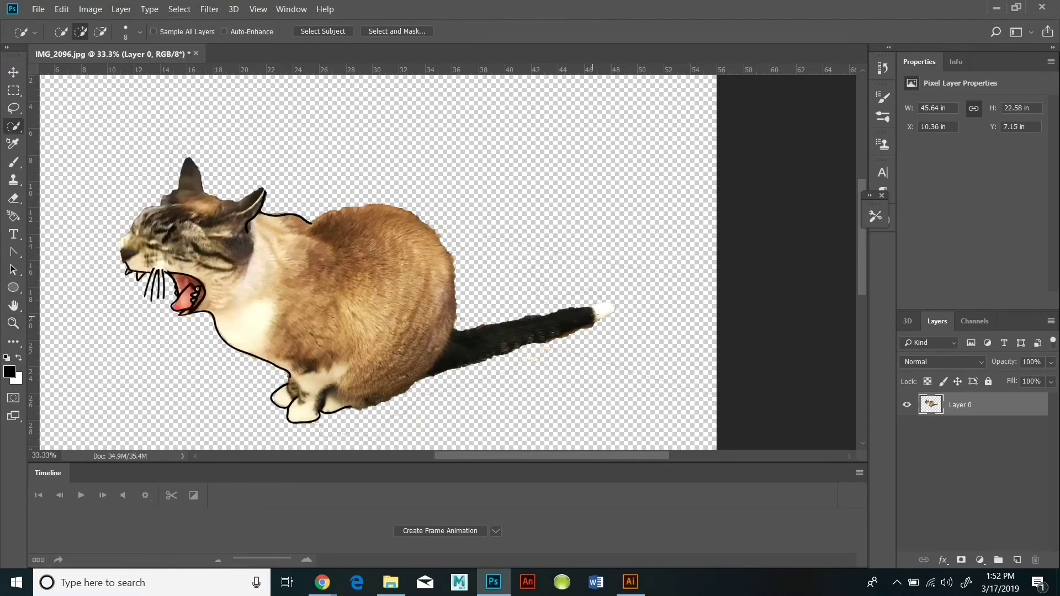
pyautogui.click(13, 162)
pyautogui.moveTo(590, 309); pyautogui.dragTo(607, 304)
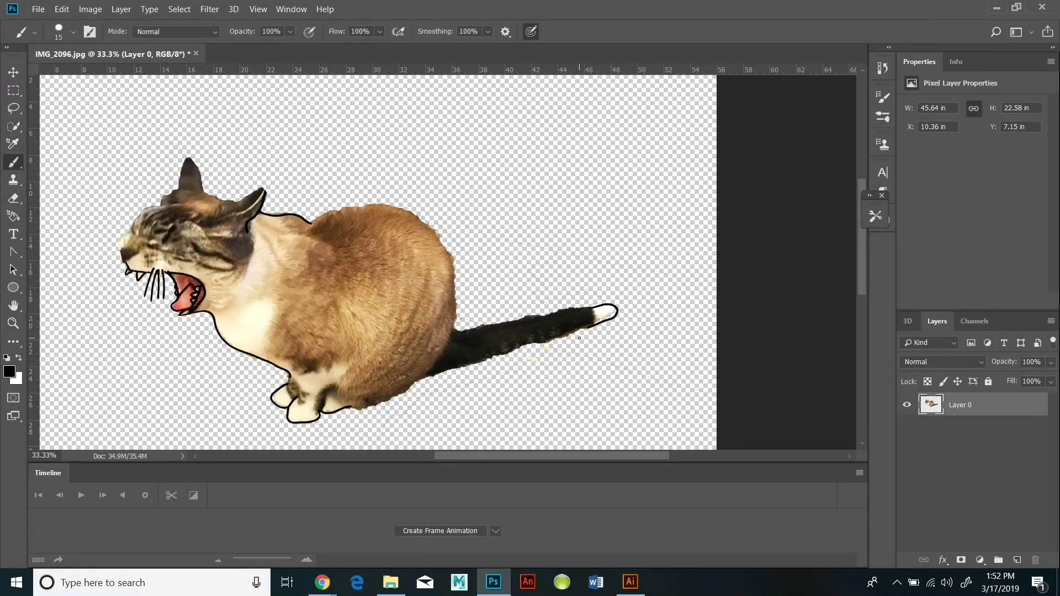
# Select the outlined cat, paste it into the Illustrator document, and delete that pasted copy.
pyautogui.click(13, 126)
pyautogui.moveTo(167, 214)
pyautogui.mouseDown()
pyautogui.moveTo(563, 325)
pyautogui.moveTo(608, 313)
pyautogui.mouseUp()
pyautogui.moveTo(193, 285); pyautogui.dragTo(200, 303)
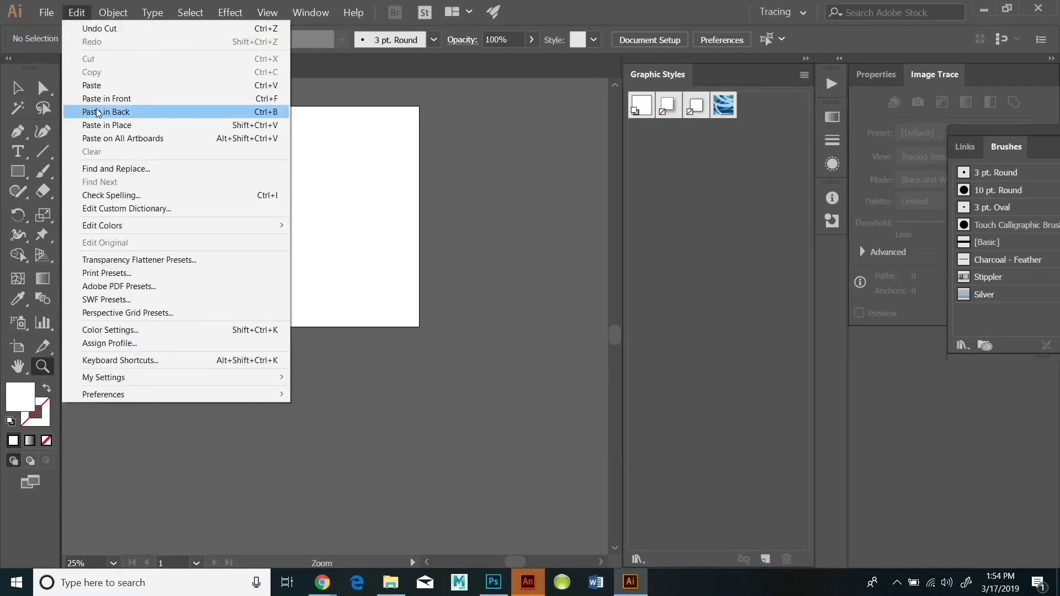
pyautogui.click(110, 111)
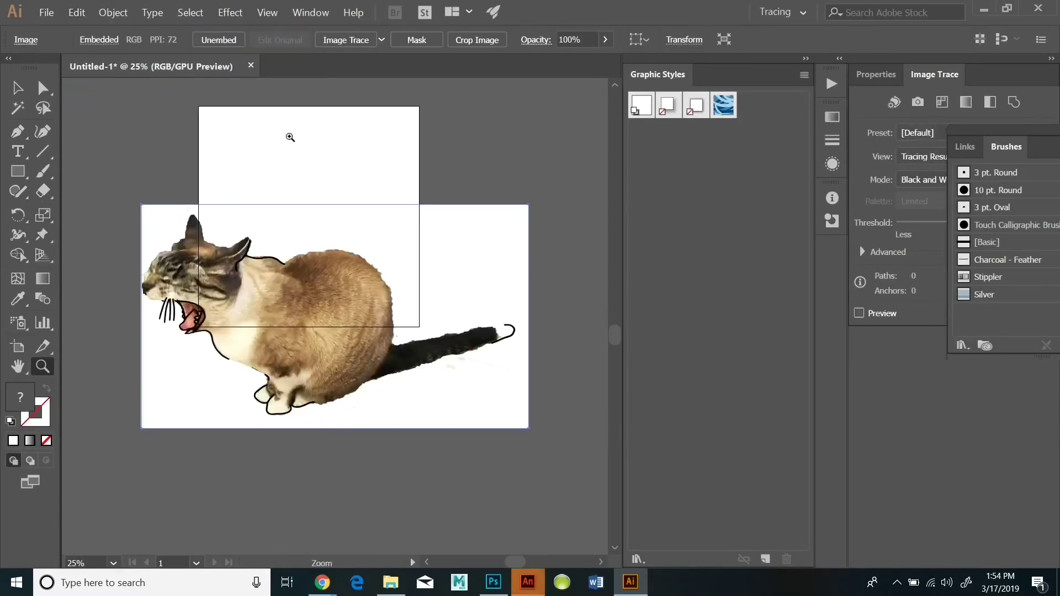
pyautogui.press('Delete')
# Switch to Photoshop, cut the selected cat and paste it as a new layer.
pyautogui.click(494, 583)
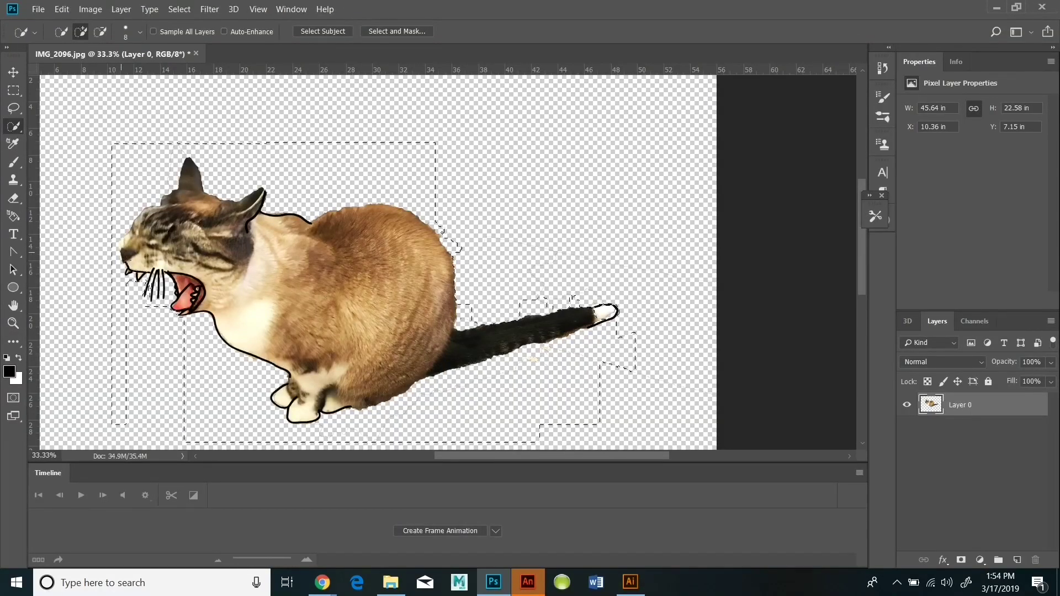
pyautogui.click(62, 9)
pyautogui.click(70, 86)
pyautogui.click(62, 9)
pyautogui.click(73, 124)
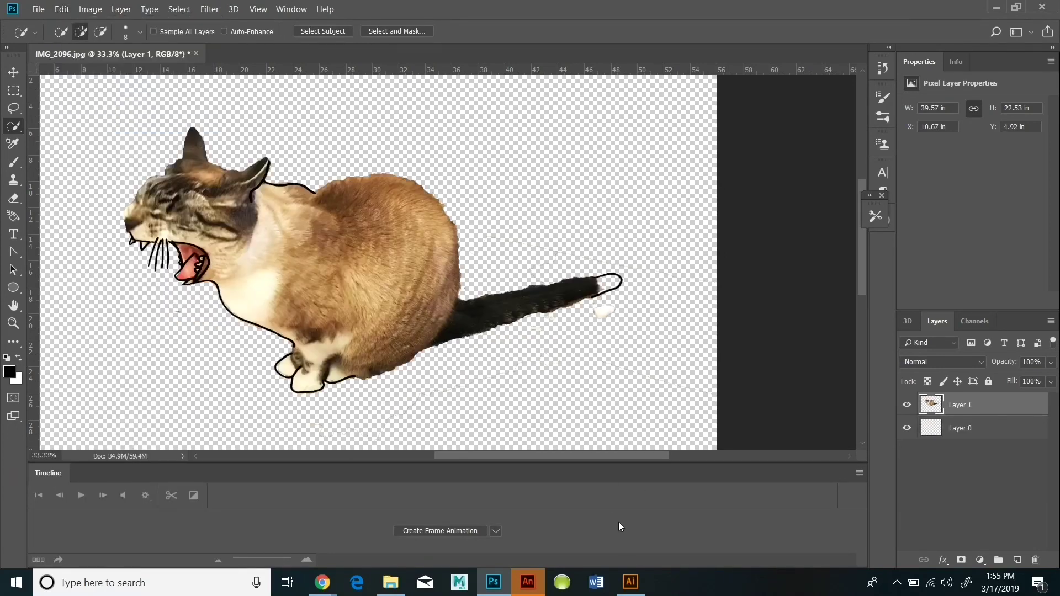
# Undo the last cut and paste of the cat.
pyautogui.click(62, 9)
pyautogui.click(74, 48)
pyautogui.click(62, 9)
pyautogui.click(74, 47)
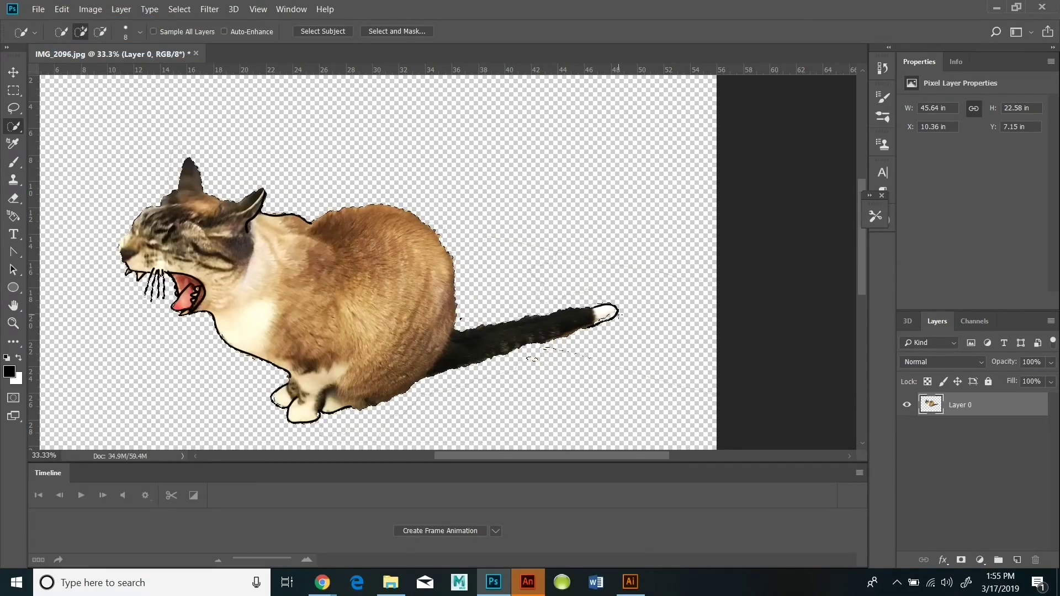
# Cut the cat including its tail tip, paste it as a new layer, and transfer it to the Illustrator document.
pyautogui.hotkey('ctrl', 'x')
pyautogui.hotkey('ctrl', 'v')
pyautogui.click(630, 583)
pyautogui.click(493, 582)
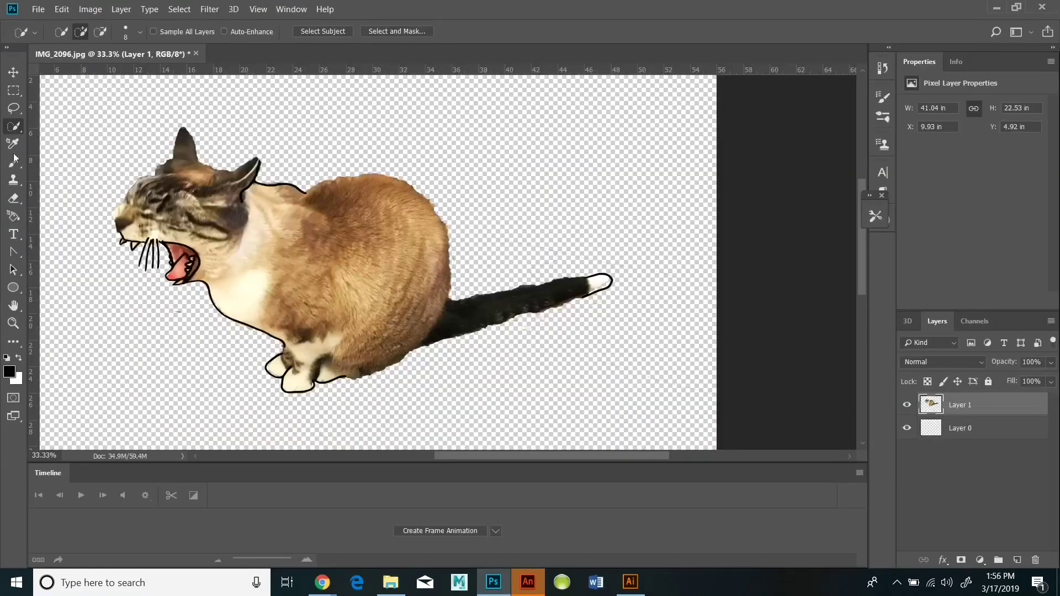
# Outline the cat's face, forehead and back on Layer 1 with the black size 15 brush.
pyautogui.rightClick(173, 157)
pyautogui.rightClick(169, 163)
pyautogui.rightClick(174, 159)
pyautogui.press('Escape')
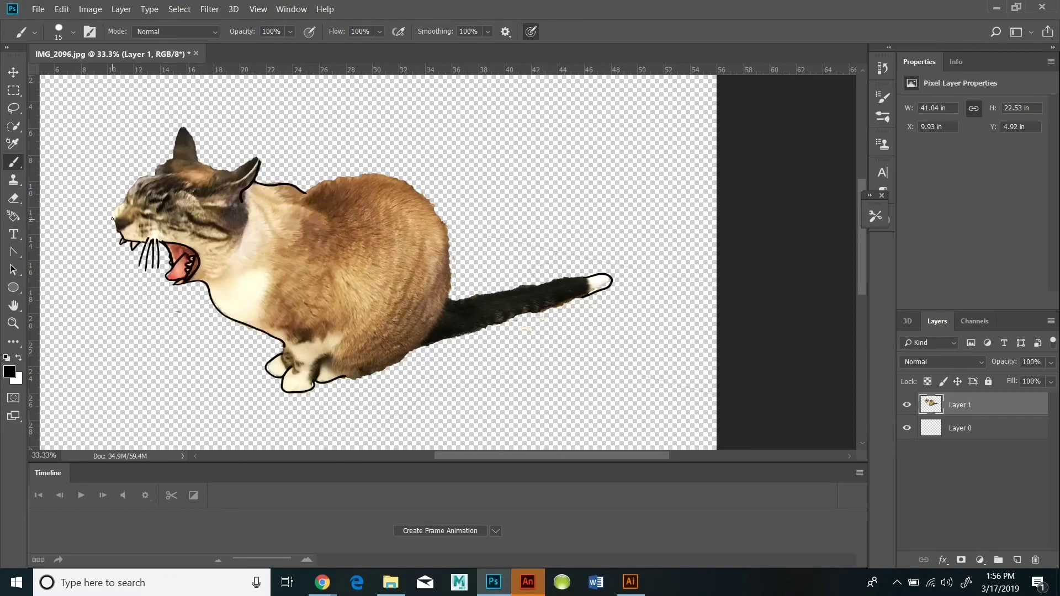
pyautogui.moveTo(115, 223); pyautogui.dragTo(131, 195)
pyautogui.moveTo(341, 177)
pyautogui.mouseDown()
pyautogui.moveTo(442, 219)
pyautogui.moveTo(449, 329)
pyautogui.mouseUp()
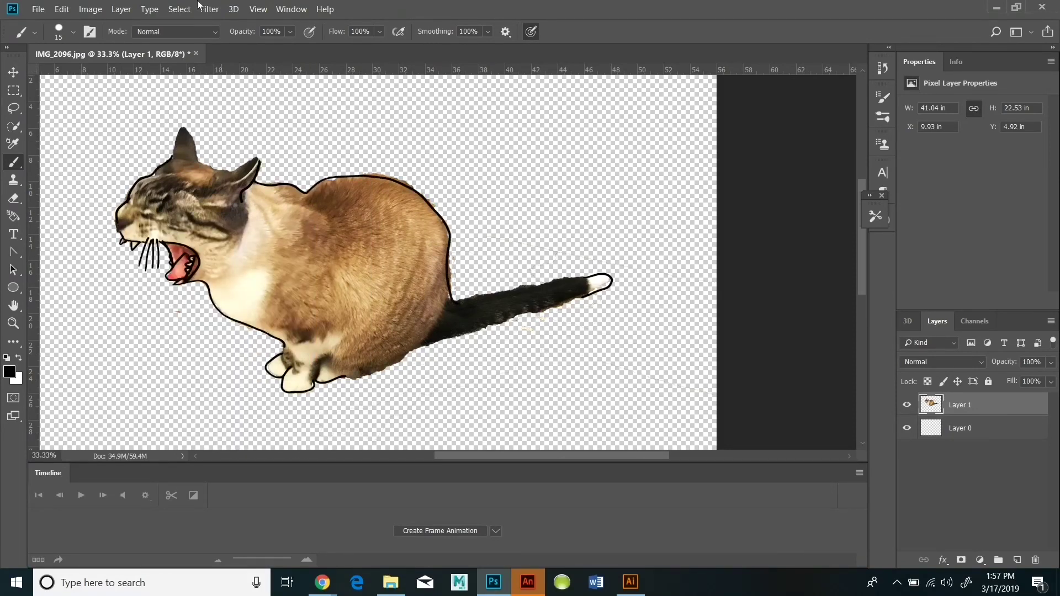
# Copy the newly outlined cat from Photoshop and paste it into the Illustrator document.
pyautogui.click(62, 9)
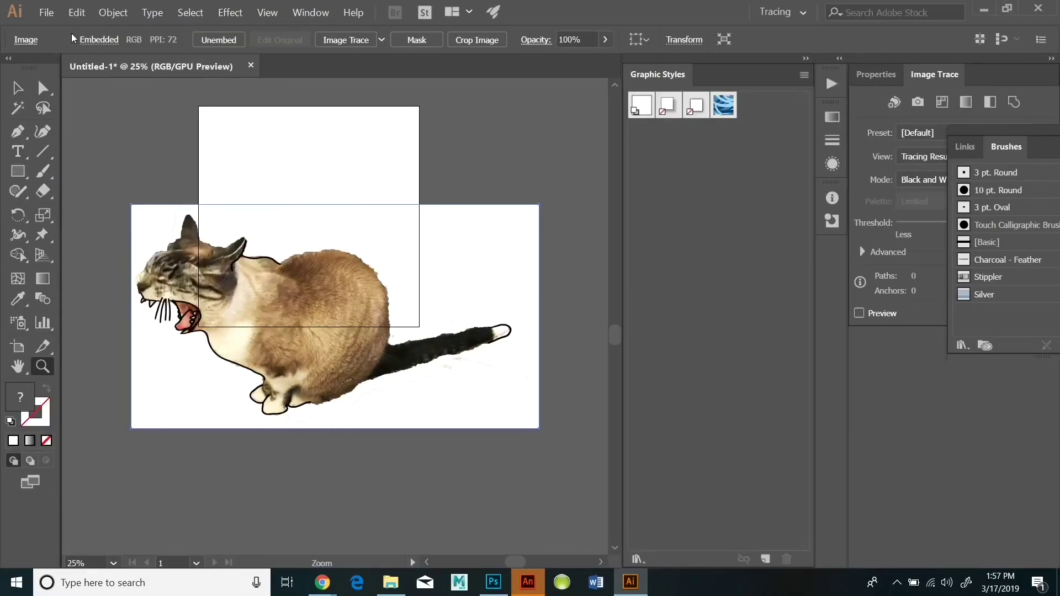
pyautogui.click(84, 16)
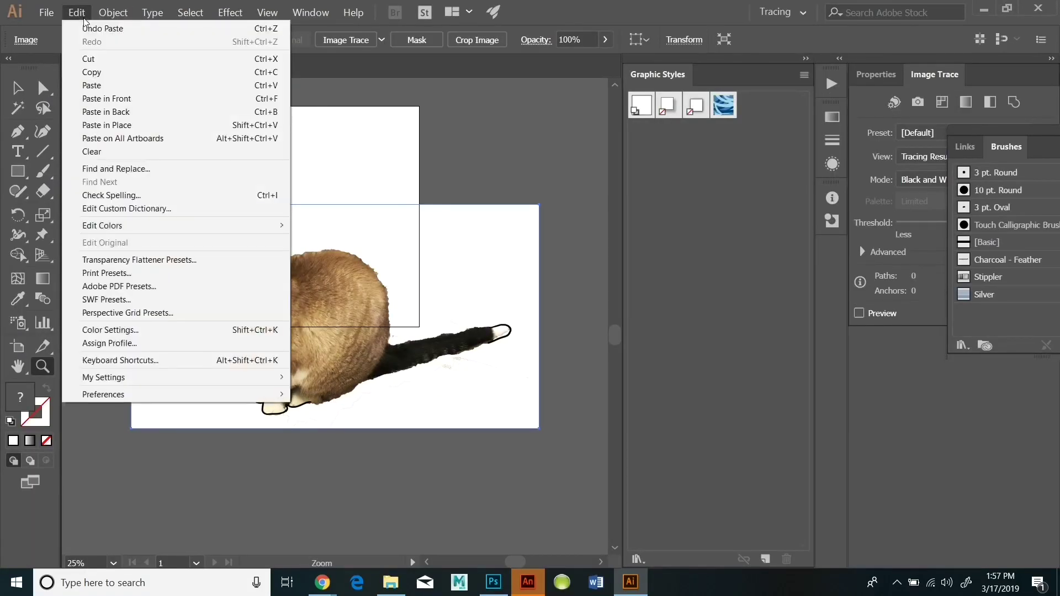
pyautogui.click(109, 89)
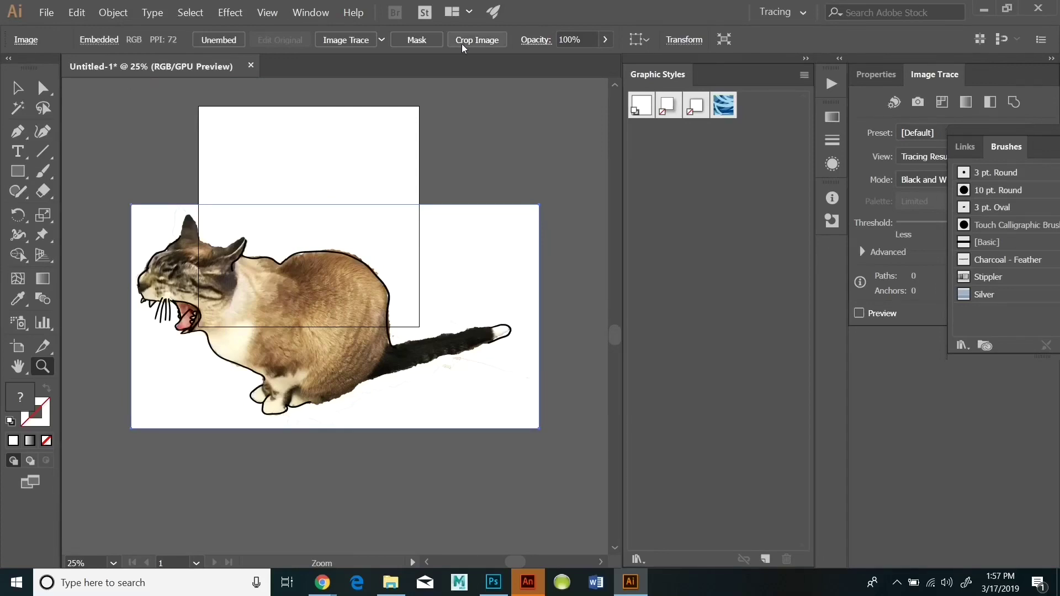
# Apply Image Trace with the default preset to the pasted cat and copy the tracing.
pyautogui.click(359, 39)
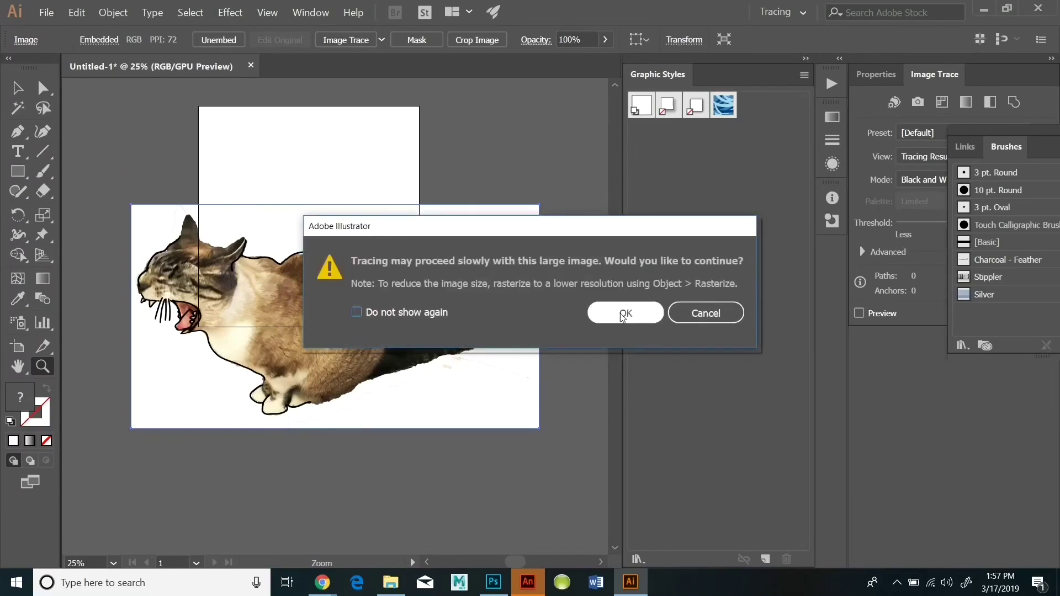
pyautogui.click(627, 314)
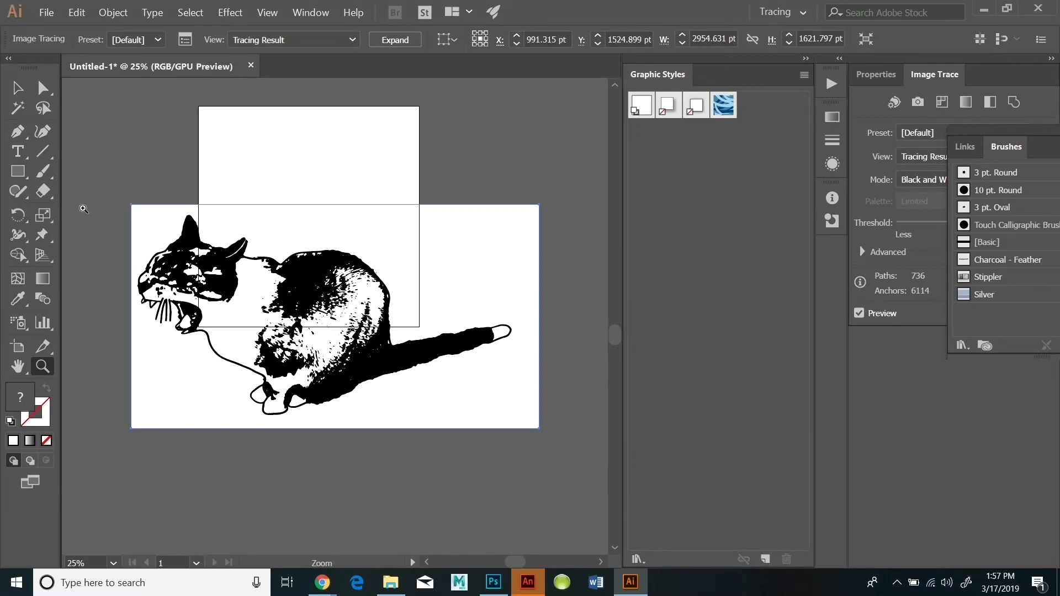
pyautogui.click(73, 10)
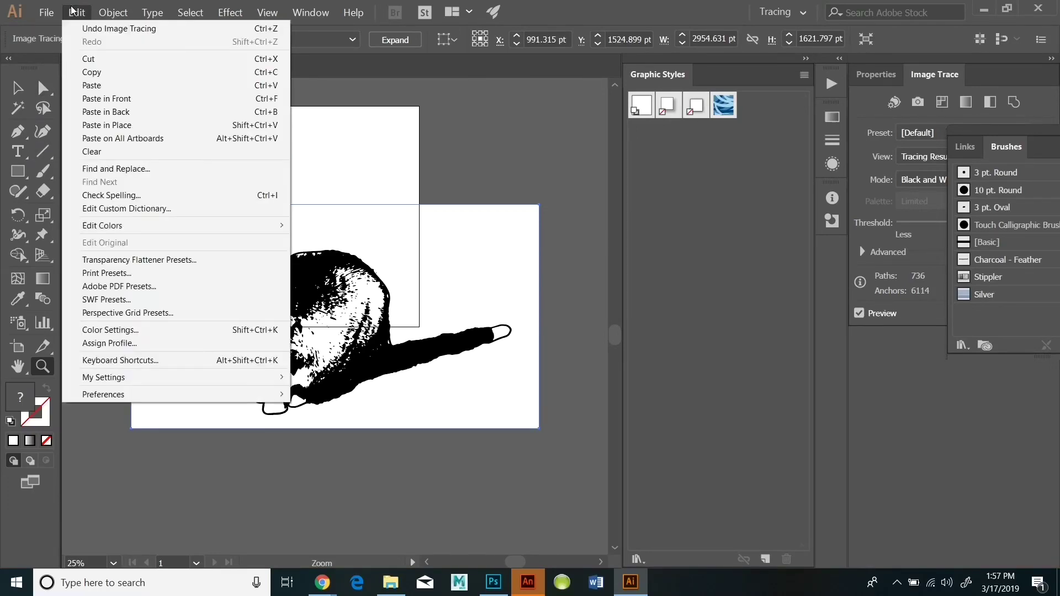
pyautogui.click(105, 79)
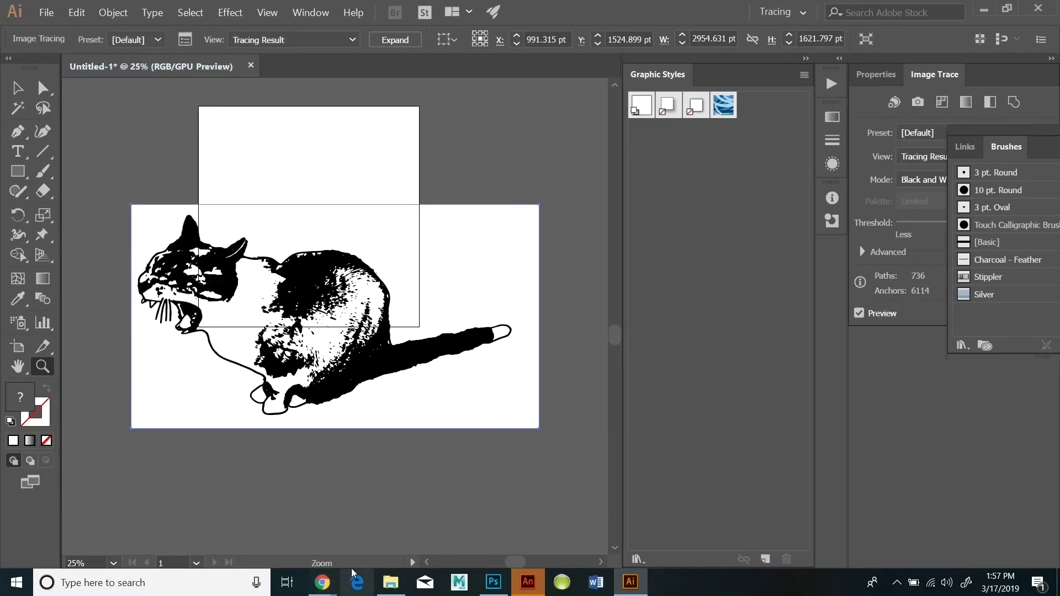
# Switch to Photoshop and create a new empty layer above Layer 1.
pyautogui.click(493, 583)
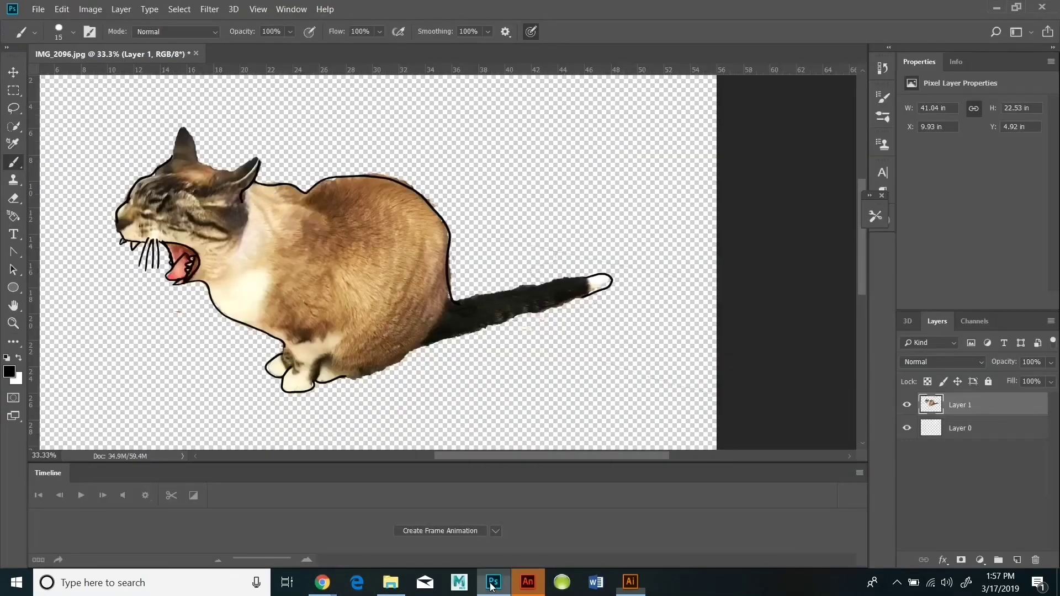
pyautogui.click(43, 10)
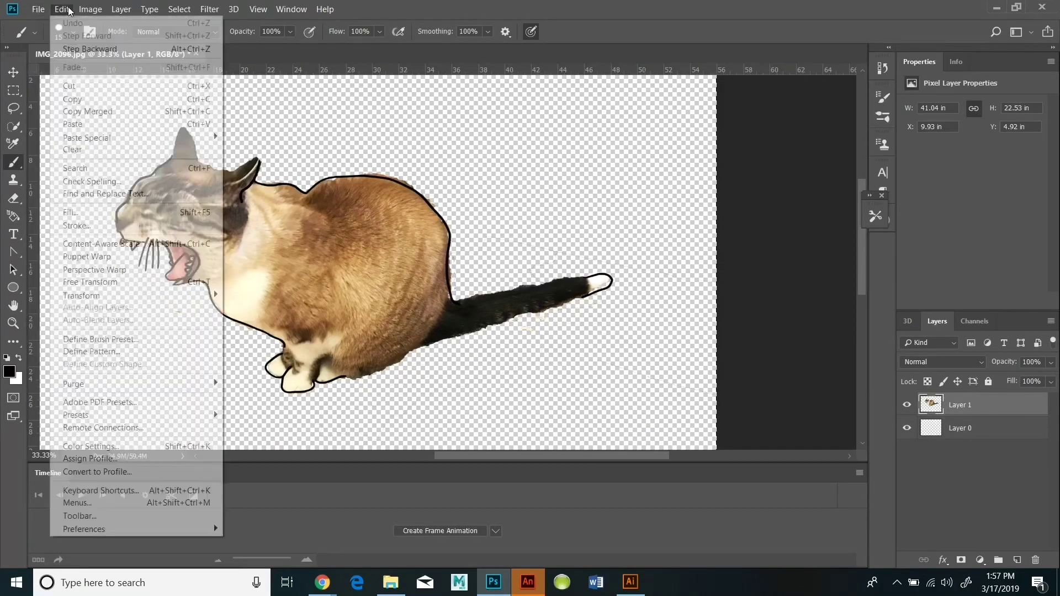
pyautogui.moveTo(132, 25)
pyautogui.press('Escape')
pyautogui.press('Escape')
pyautogui.click(180, 9)
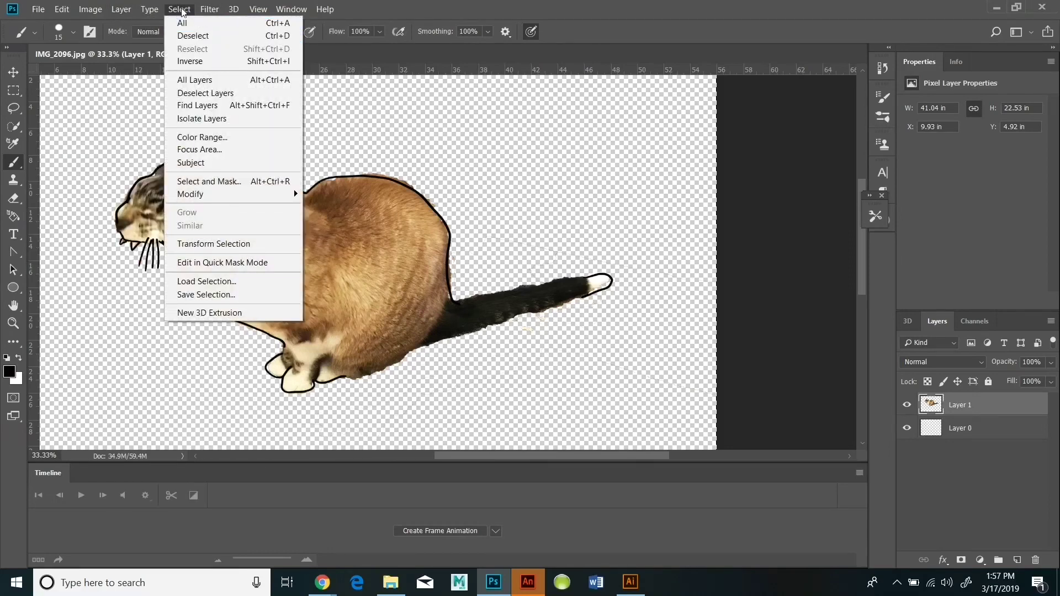
pyautogui.moveTo(121, 9)
pyautogui.moveTo(193, 25)
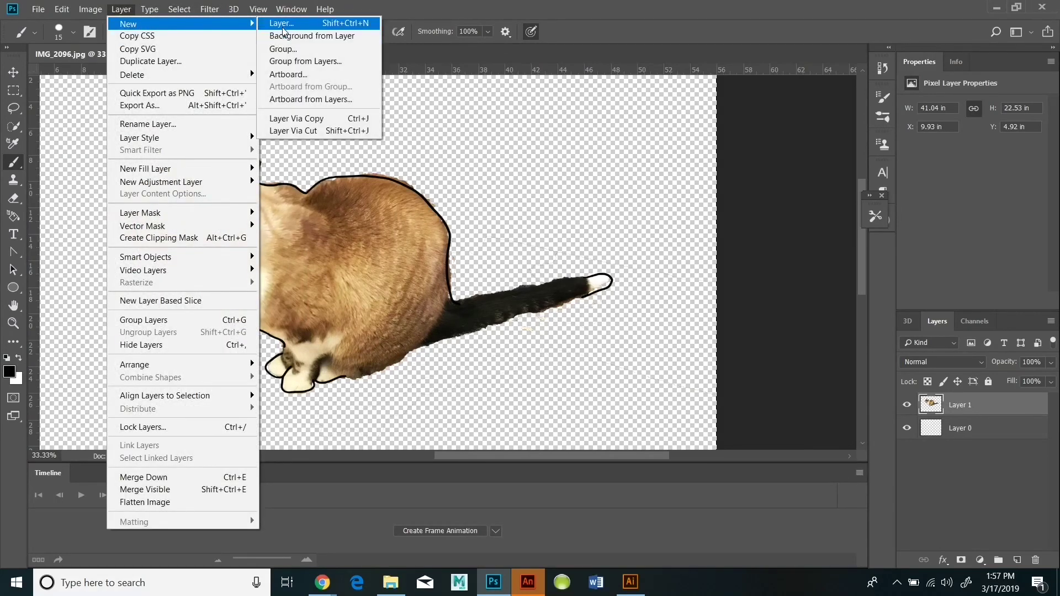
pyautogui.click(281, 23)
pyautogui.click(641, 169)
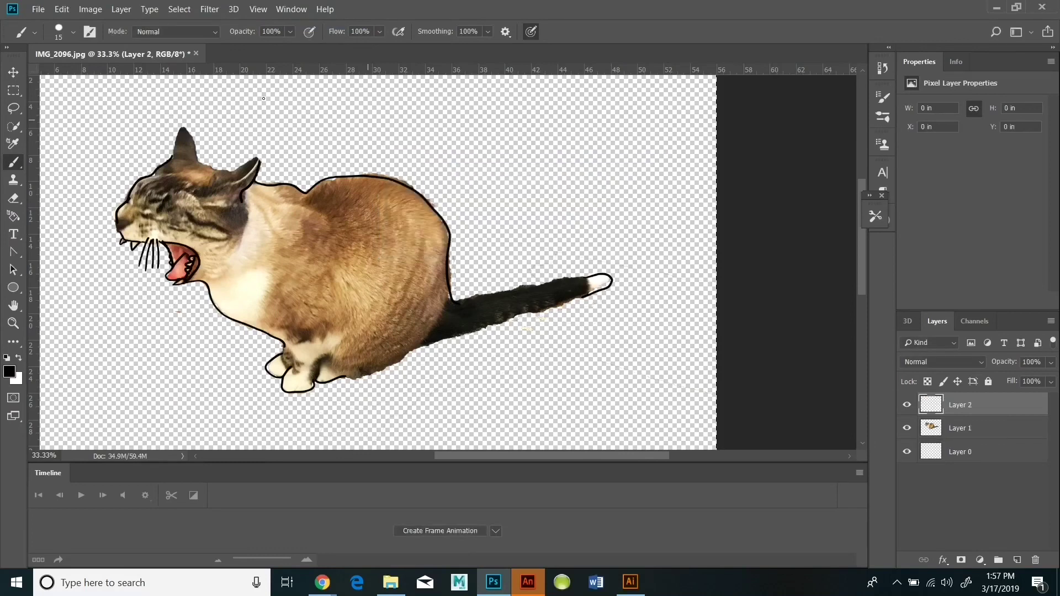
# Paste the copied tracing as a vector smart object and line it up over the cat.
pyautogui.click(60, 10)
pyautogui.click(97, 124)
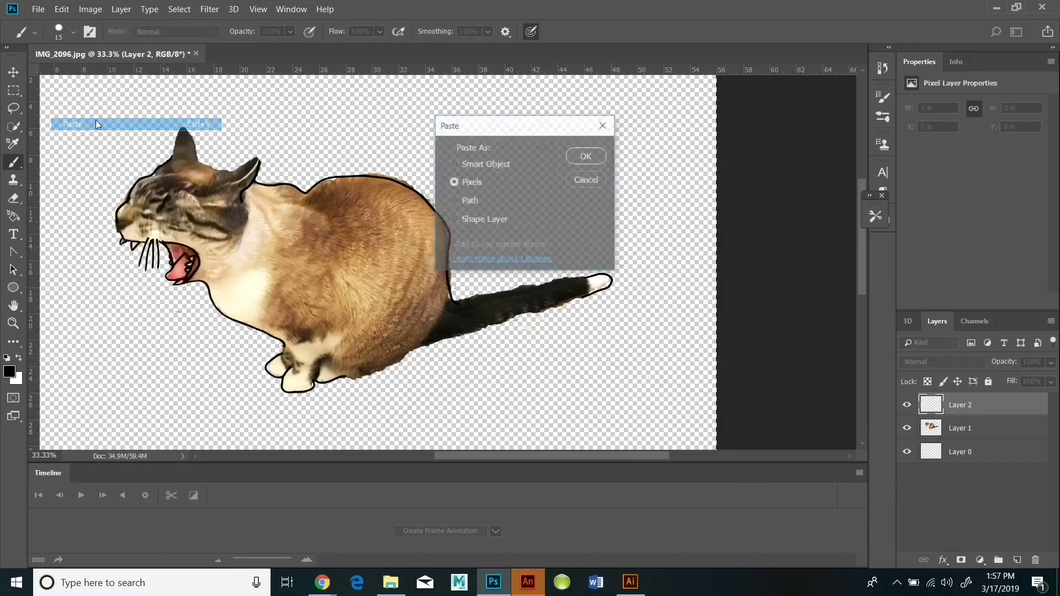
pyautogui.press('Return')
pyautogui.press('Return')
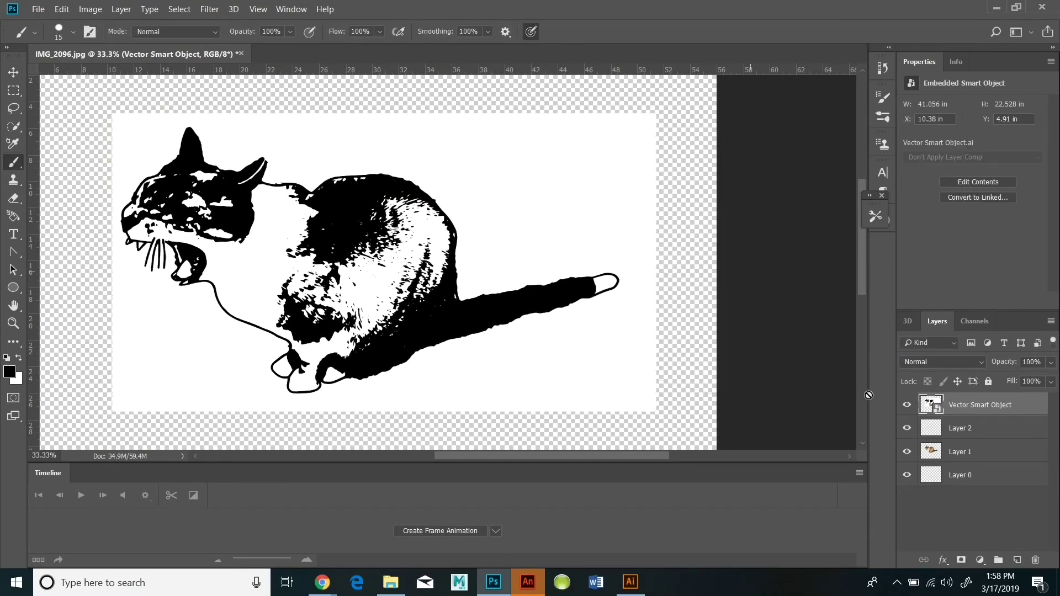
pyautogui.moveTo(950, 394); pyautogui.dragTo(950, 392)
pyautogui.press('v')
pyautogui.moveTo(464, 289); pyautogui.dragTo(471, 289)
# Place Layer 1 above the Vector Smart Object, hide Layer 1 and rasterize the Vector Smart Object layer.
pyautogui.click(997, 427)
pyautogui.click(906, 407)
pyautogui.click(907, 405)
pyautogui.click(907, 405)
pyautogui.click(13, 162)
pyautogui.rightClick(948, 430)
pyautogui.click(782, 229)
# Paint the cat's open eye shapes in white and black on the tracing with the hard elliptical 15 px brush.
pyautogui.click(18, 358)
pyautogui.rightClick(193, 191)
pyautogui.press('Escape')
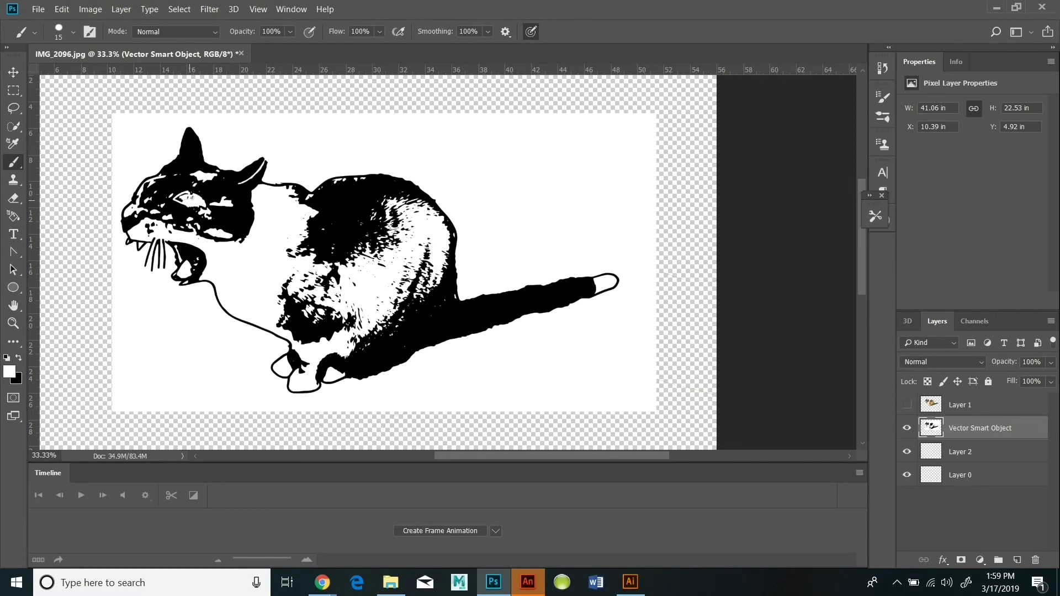
pyautogui.click(18, 358)
pyautogui.rightClick(191, 205)
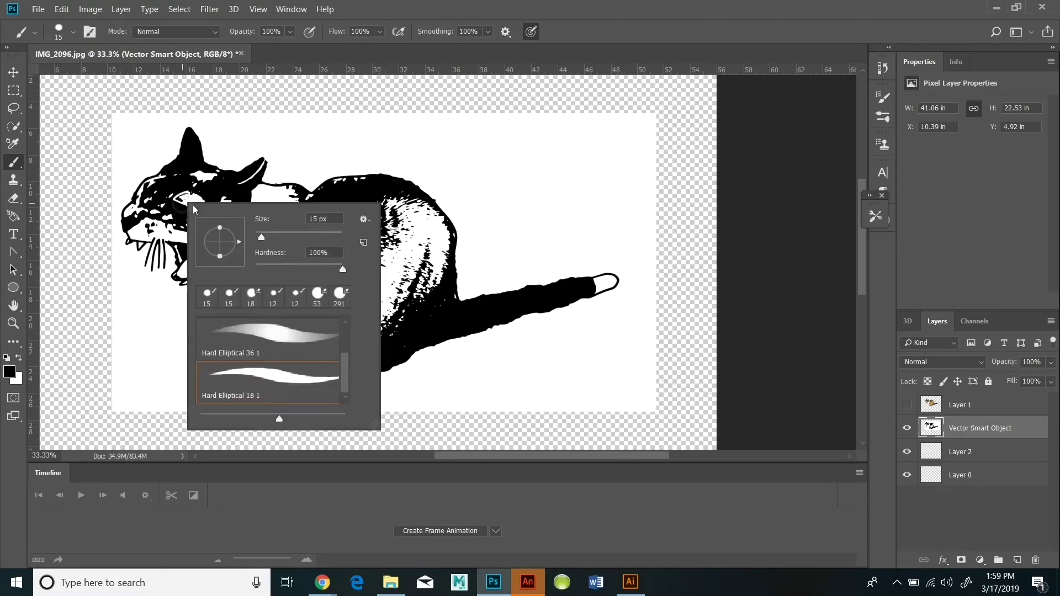
pyautogui.click(190, 198)
pyautogui.rightClick(207, 207)
pyautogui.click(201, 207)
pyautogui.rightClick(204, 206)
pyautogui.click(195, 192)
pyautogui.press('x')
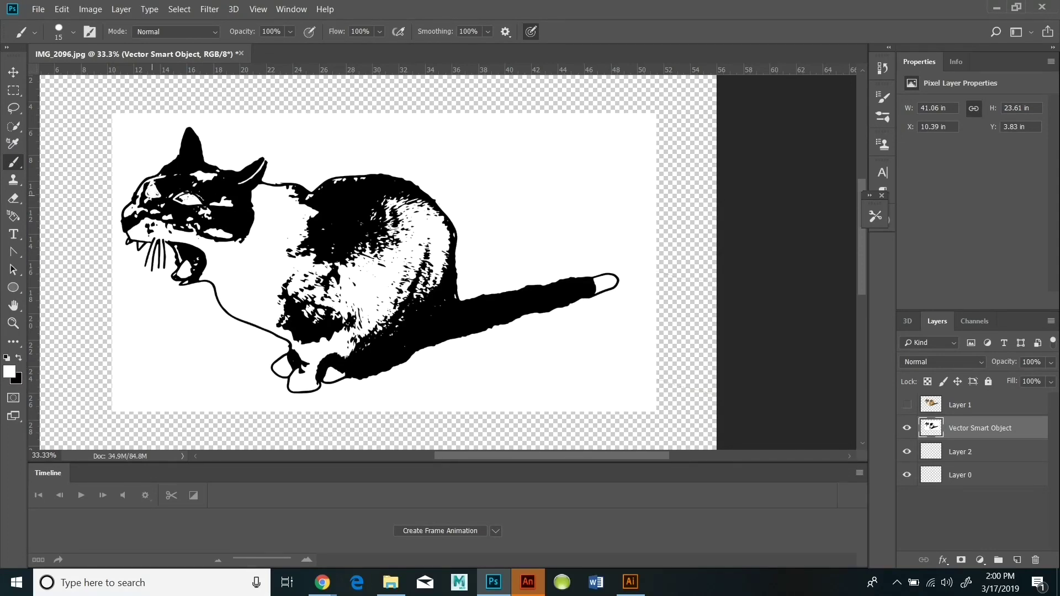
# Add black pupils and outline details to both of the cat's eyes with the 15 px brush.
pyautogui.press('x')
pyautogui.rightClick(151, 182)
pyautogui.click(148, 186)
pyautogui.rightClick(150, 184)
pyautogui.click(150, 185)
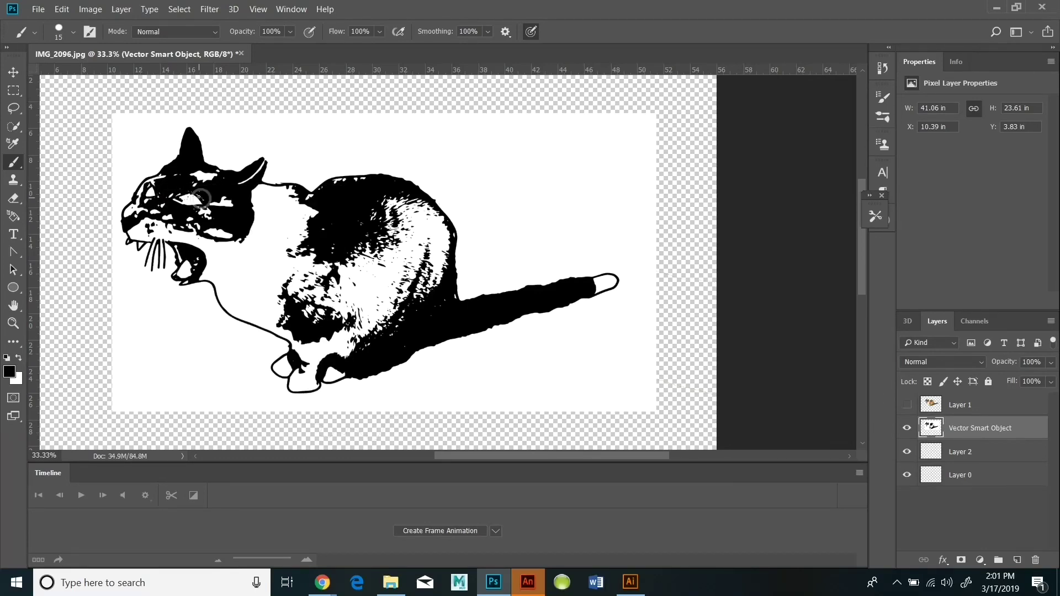
pyautogui.rightClick(177, 217)
pyautogui.press('Escape')
# Paint white highlights and black details in the upper part of the cat's open mouth.
pyautogui.press('x')
pyautogui.rightClick(184, 245)
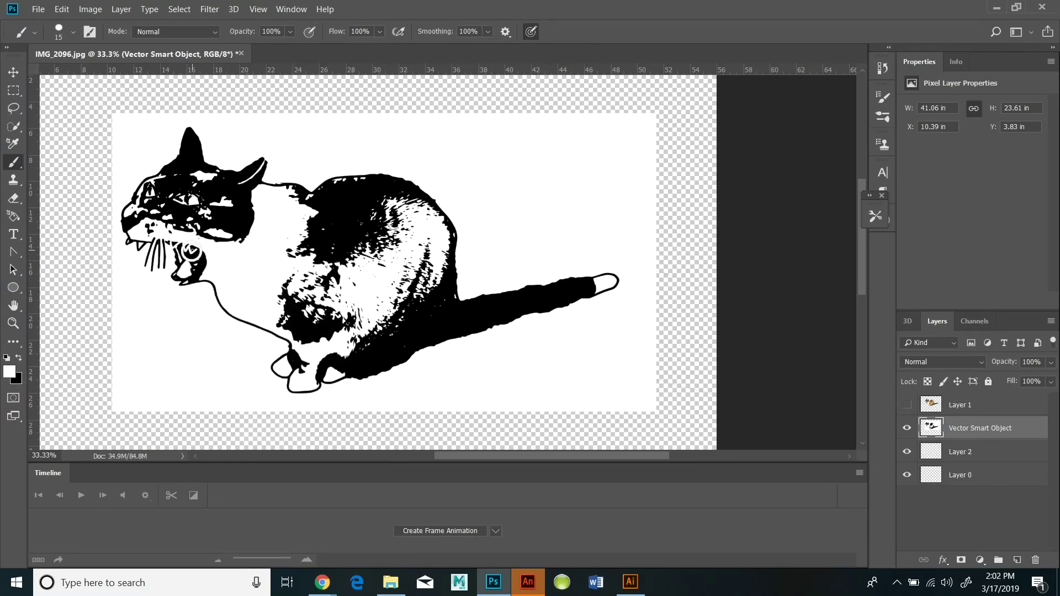
pyautogui.rightClick(192, 250)
pyautogui.click(189, 250)
pyautogui.rightClick(188, 245)
pyautogui.click(188, 244)
pyautogui.press('x')
pyautogui.rightClick(196, 252)
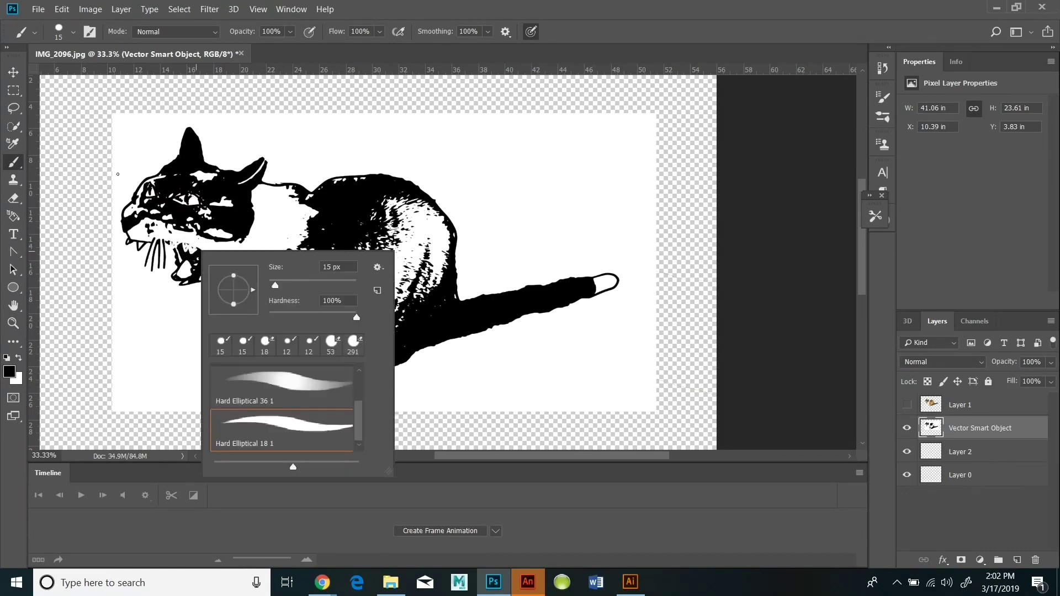
pyautogui.click(199, 251)
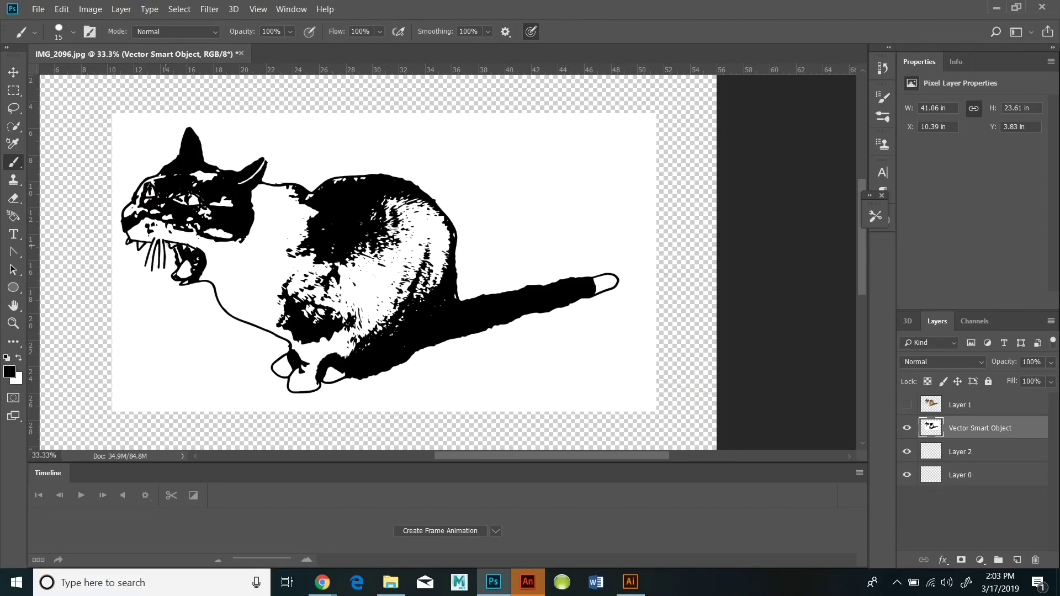
# Refine the tongue, teeth and whiskers around the cat's mouth with alternating black and white brush strokes.
pyautogui.rightClick(167, 245)
pyautogui.press('Escape')
pyautogui.rightClick(167, 245)
pyautogui.press('Escape')
pyautogui.rightClick(154, 253)
pyautogui.press('Escape')
pyautogui.press('x')
pyautogui.click(19, 358)
pyautogui.moveTo(191, 272); pyautogui.dragTo(189, 269)
pyautogui.click(18, 358)
pyautogui.rightClick(191, 270)
pyautogui.press('Escape')
pyautogui.click(17, 358)
pyautogui.click(10, 372)
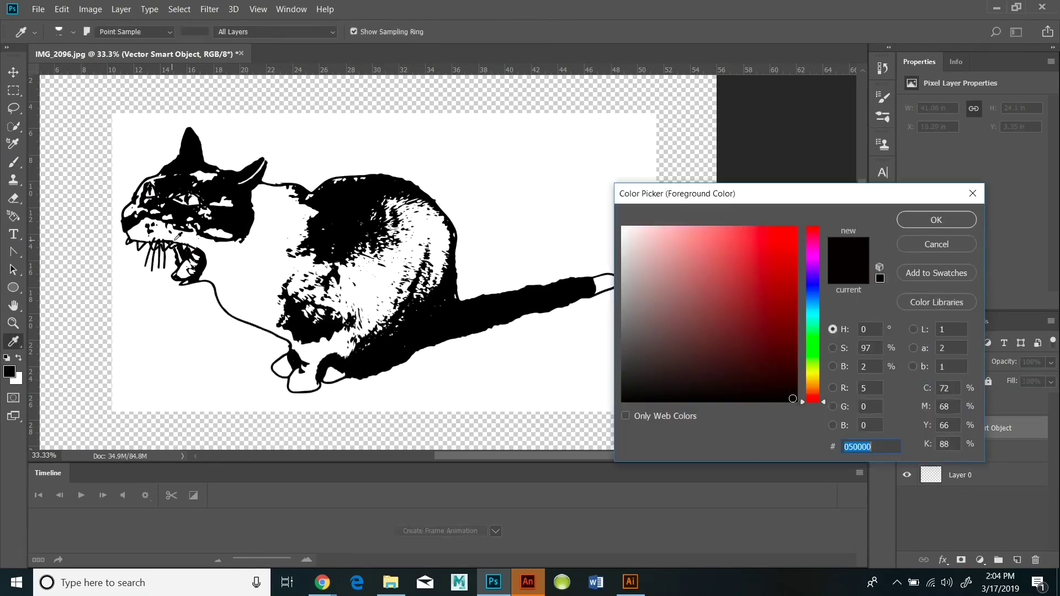
pyautogui.click(185, 267)
pyautogui.press('Escape')
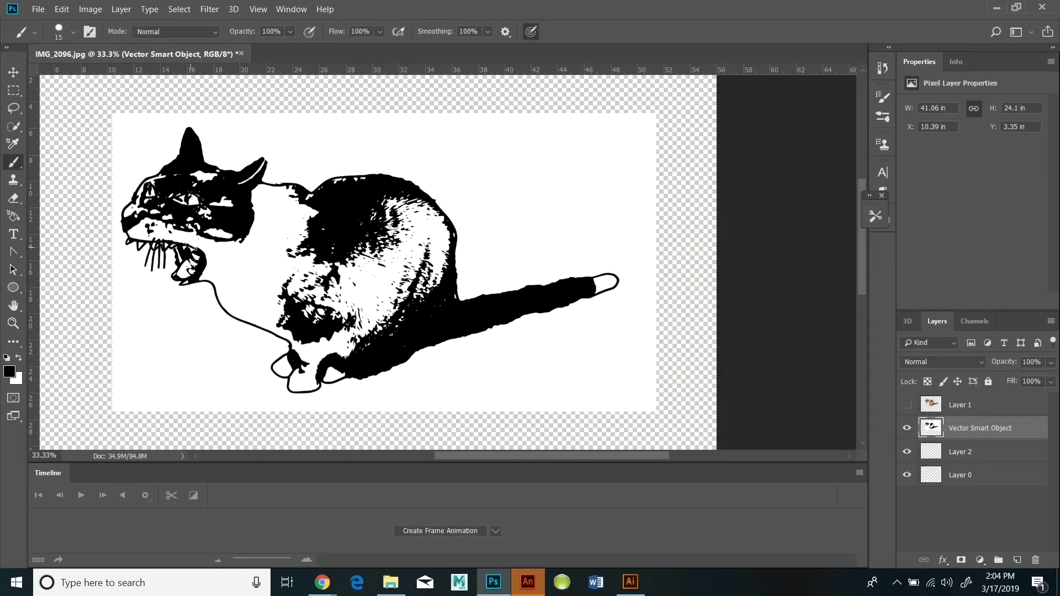
# Paint additional whiskers and lower teeth along the cat's jaw with the 15 px brush.
pyautogui.rightClick(169, 263)
pyautogui.press('Escape')
pyautogui.rightClick(162, 273)
pyautogui.press('Escape')
pyautogui.press('x')
pyautogui.press('x')
pyautogui.rightClick(174, 279)
pyautogui.moveTo(175, 281)
pyautogui.mouseDown()
pyautogui.moveTo(164, 272)
pyautogui.moveTo(175, 266)
pyautogui.mouseUp()
pyautogui.rightClick(166, 270)
pyautogui.rightClick(164, 270)
# Paint white and black fur stripes on the cat's cheek and extend the whiskers around its muzzle.
pyautogui.press('x')
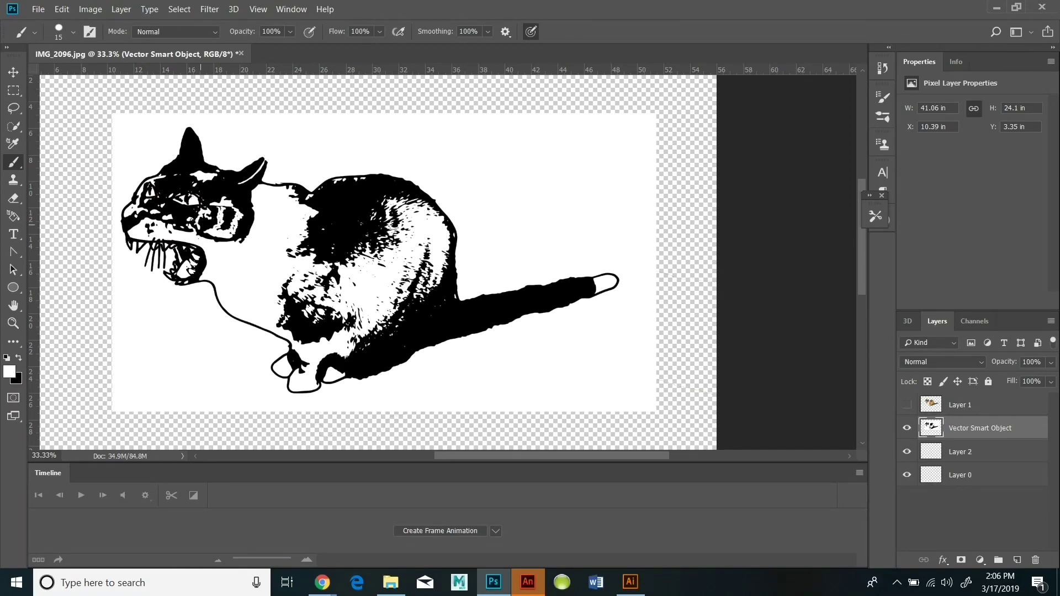
pyautogui.press('x')
pyautogui.press('x')
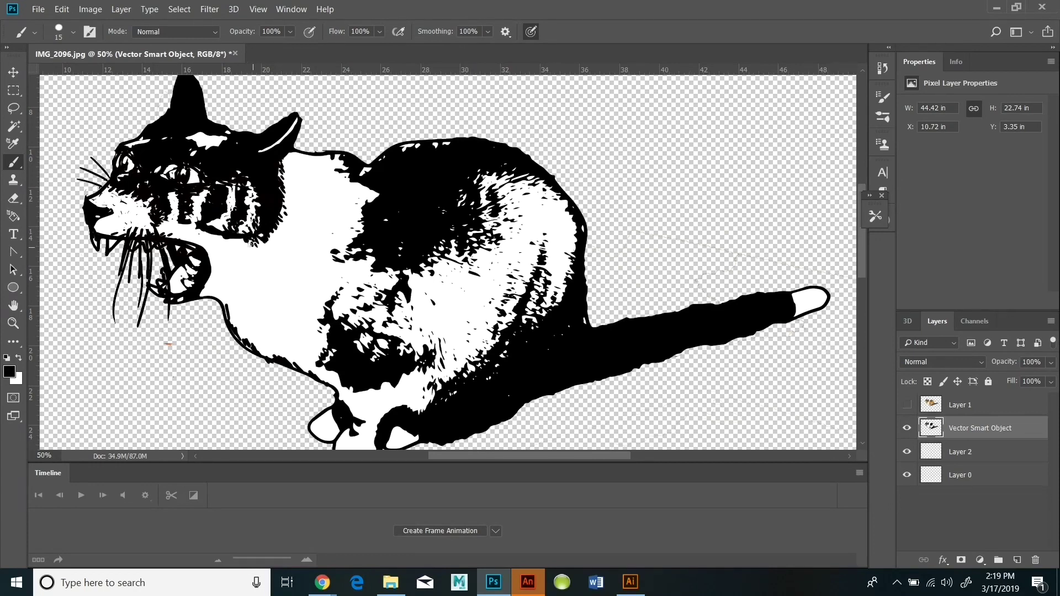
pyautogui.press('x')
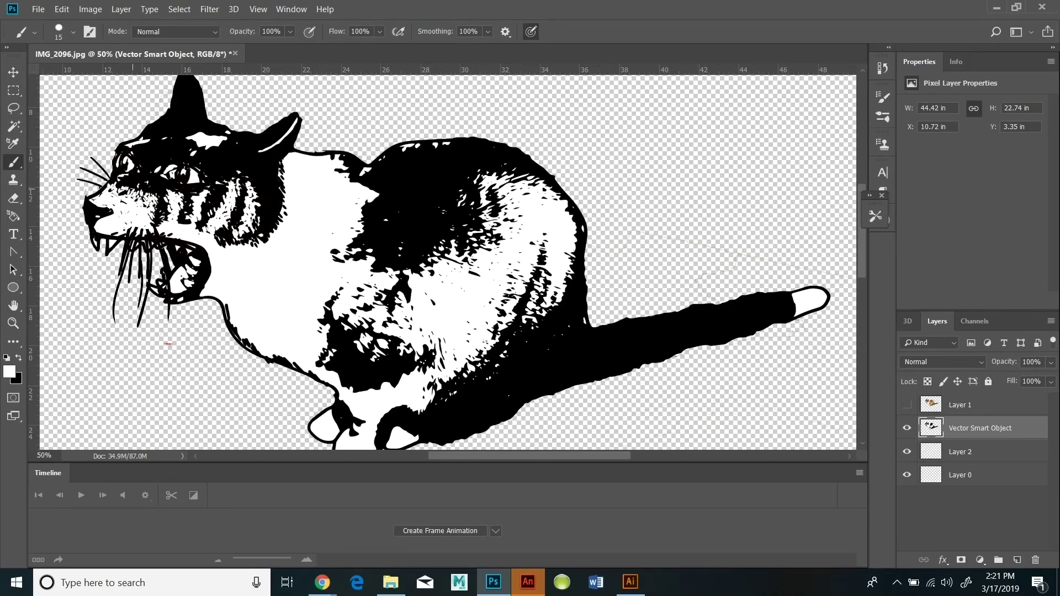
pyautogui.click(19, 357)
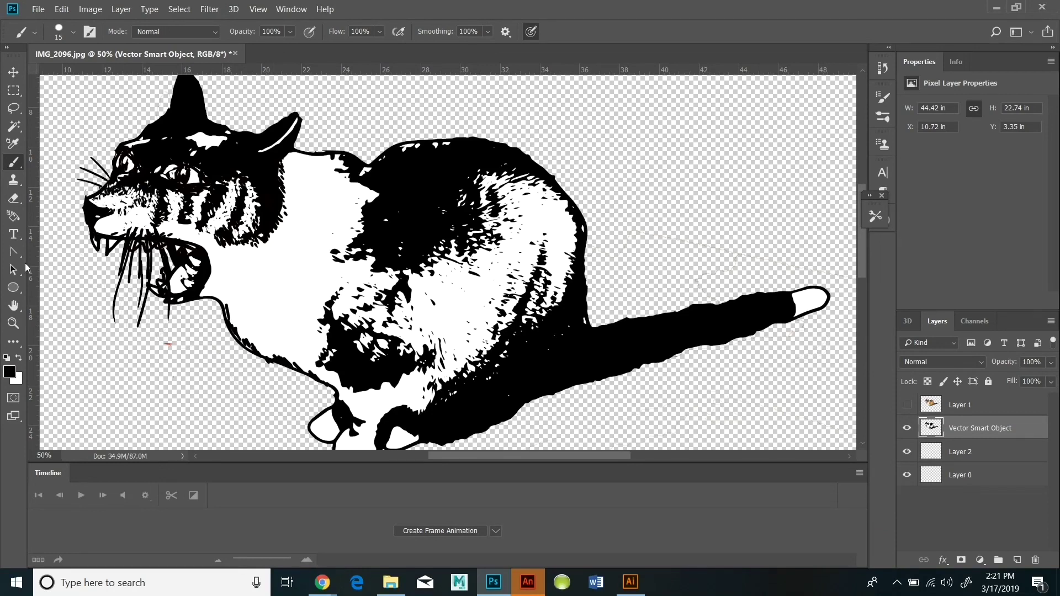
pyautogui.press('x')
# Copy the whole edited cat layer, switch to Illustrator and paste it into a new document.
pyautogui.click(179, 9)
pyautogui.click(196, 21)
pyautogui.click(62, 9)
pyautogui.click(94, 93)
pyautogui.click(630, 582)
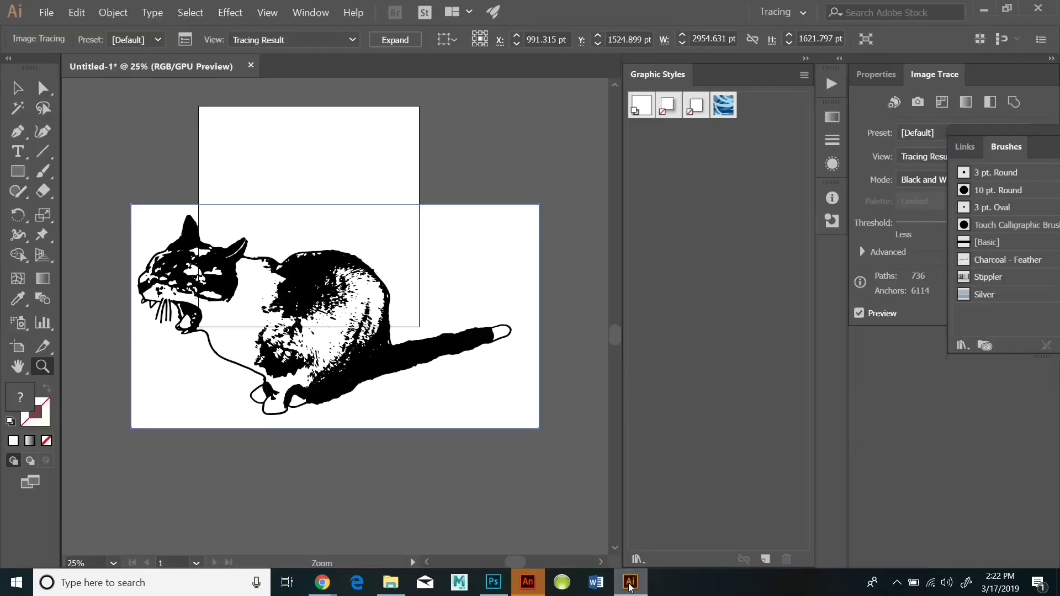
pyautogui.hotkey('ctrl', 'n')
pyautogui.hotkey('ctrl', 'v')
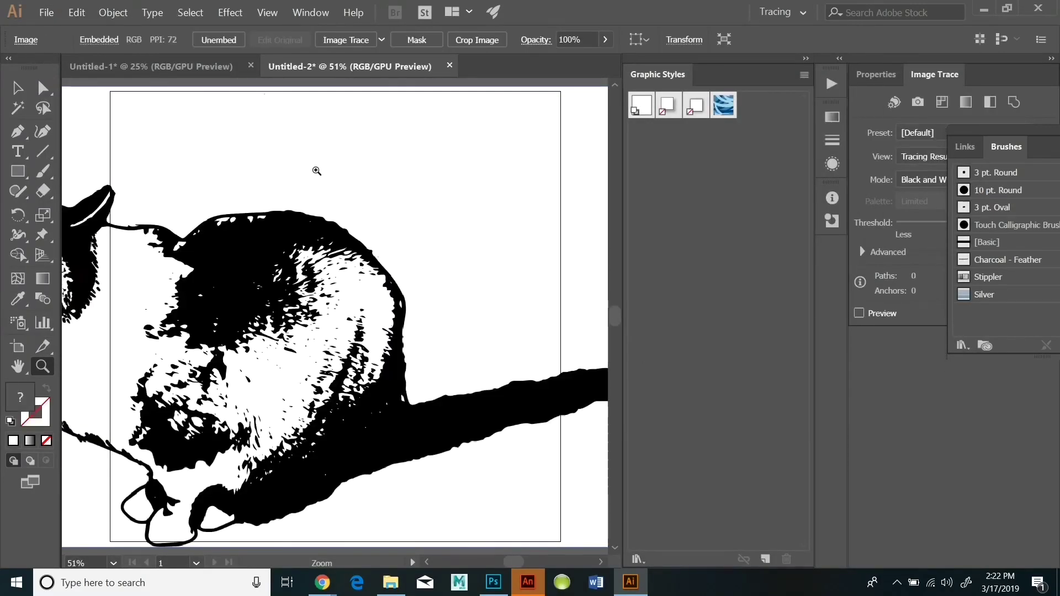
# Reposition the pasted cat, apply Image Trace with the default preset and copy the tracing.
pyautogui.keyDown('alt'); pyautogui.click(316, 173); pyautogui.keyUp('alt')
pyautogui.keyDown('alt'); pyautogui.click(312, 204); pyautogui.keyUp('alt')
pyautogui.keyDown('alt'); pyautogui.click(304, 226); pyautogui.keyUp('alt')
pyautogui.click(18, 367)
pyautogui.moveTo(212, 427); pyautogui.dragTo(236, 221)
pyautogui.click(345, 40)
pyautogui.click(629, 315)
pyautogui.click(77, 12)
pyautogui.click(90, 72)
# Switch to Photoshop and paste the new tracing as a smart object over the cat.
pyautogui.click(494, 583)
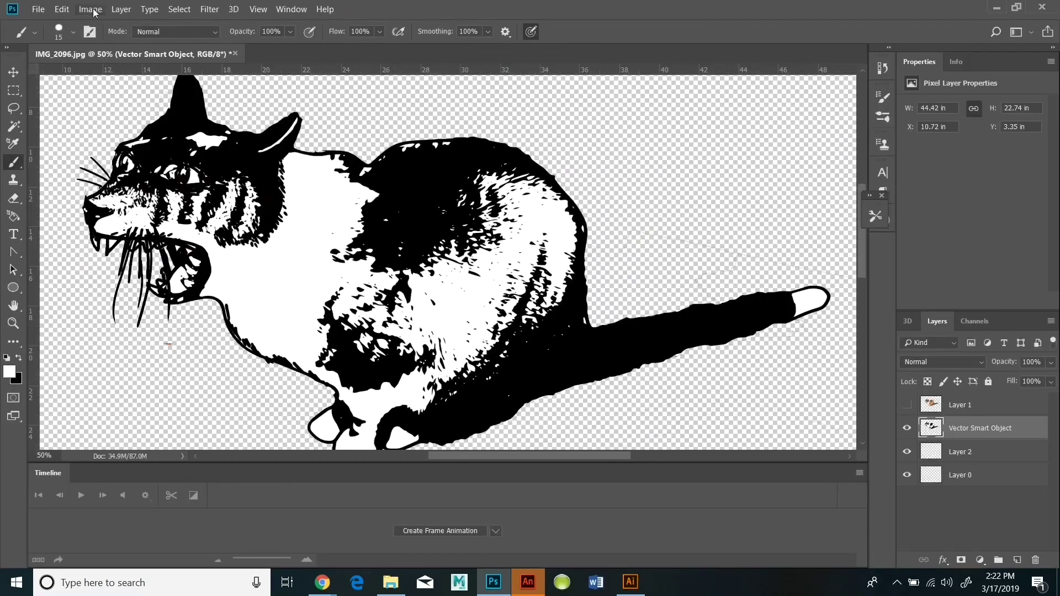
pyautogui.click(62, 9)
pyautogui.click(94, 118)
pyautogui.click(587, 156)
pyautogui.moveTo(332, 261); pyautogui.dragTo(424, 135)
pyautogui.click(482, 32)
# Check the new tracing's alignment against the cat photo on Layer 1 and hide Layer 1 again.
pyautogui.click(939, 406)
pyautogui.click(908, 405)
pyautogui.click(934, 427)
pyautogui.click(13, 72)
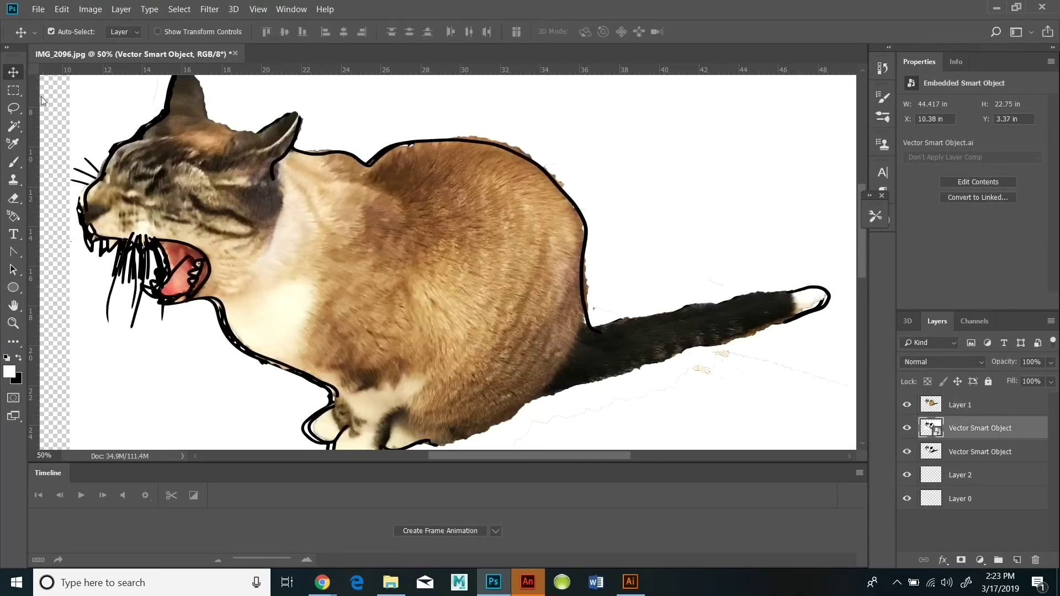
pyautogui.moveTo(291, 299); pyautogui.dragTo(281, 298)
pyautogui.click(980, 428)
pyautogui.click(907, 405)
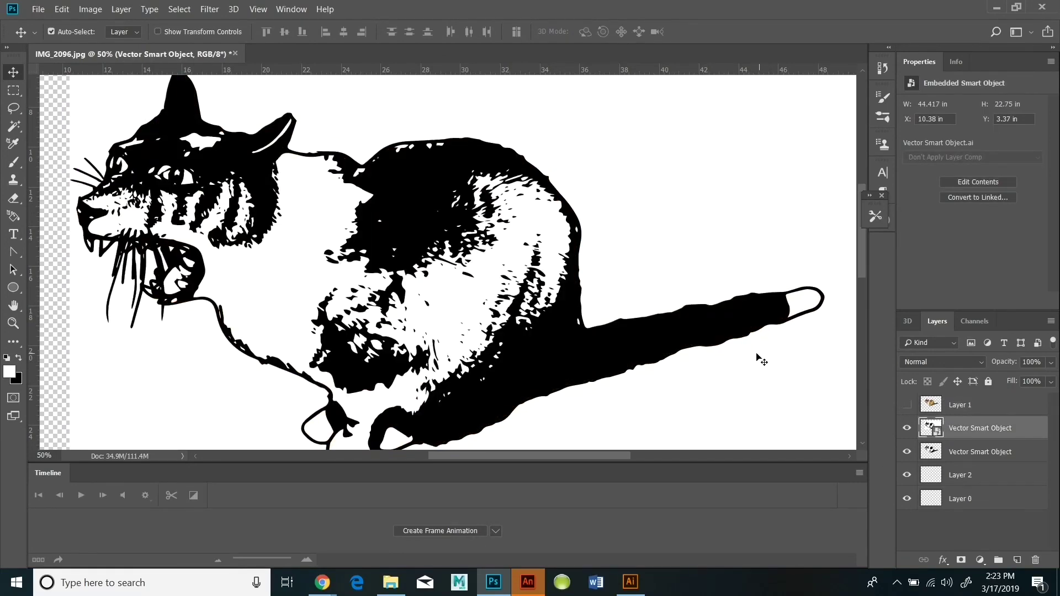
# Increase the document's resolution through Image Size.
pyautogui.rightClick(964, 430)
pyautogui.click(1026, 259)
pyautogui.click(90, 8)
pyautogui.click(110, 105)
pyautogui.click(608, 308)
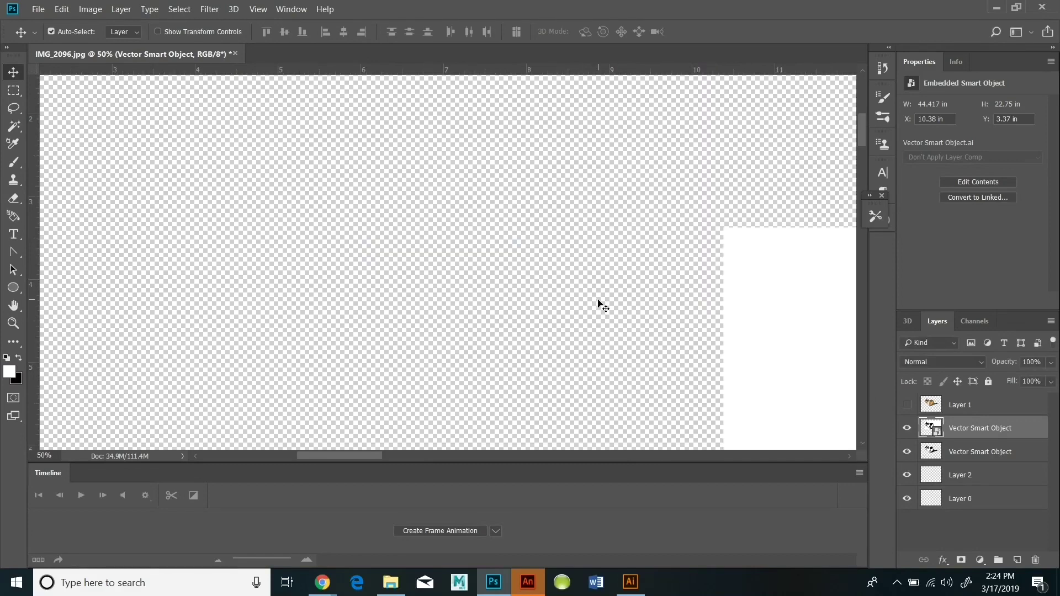
# Examine the enlarged cat tracing across the whole canvas.
pyautogui.click(16, 308)
pyautogui.click(14, 324)
pyautogui.keyDown('alt'); pyautogui.doubleClick(434, 335); pyautogui.keyUp('alt')
pyautogui.keyDown('alt'); pyautogui.click(433, 336); pyautogui.keyUp('alt')
pyautogui.keyDown('alt'); pyautogui.click(434, 336); pyautogui.keyUp('alt')
pyautogui.scroll(-4, 578, 415)
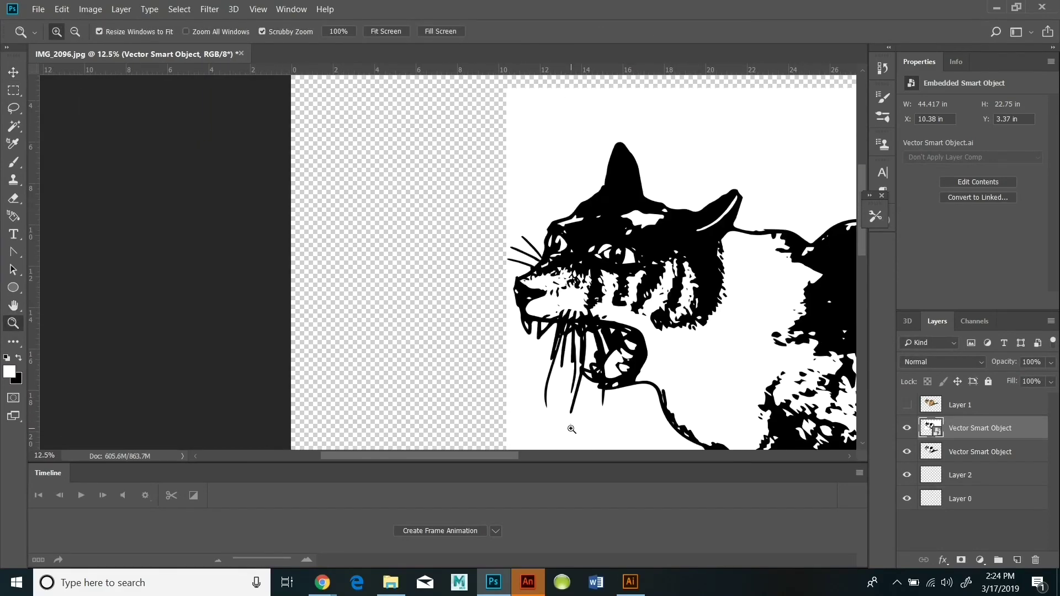
pyautogui.keyDown('alt'); pyautogui.doubleClick(612, 391); pyautogui.keyUp('alt')
pyautogui.click(14, 306)
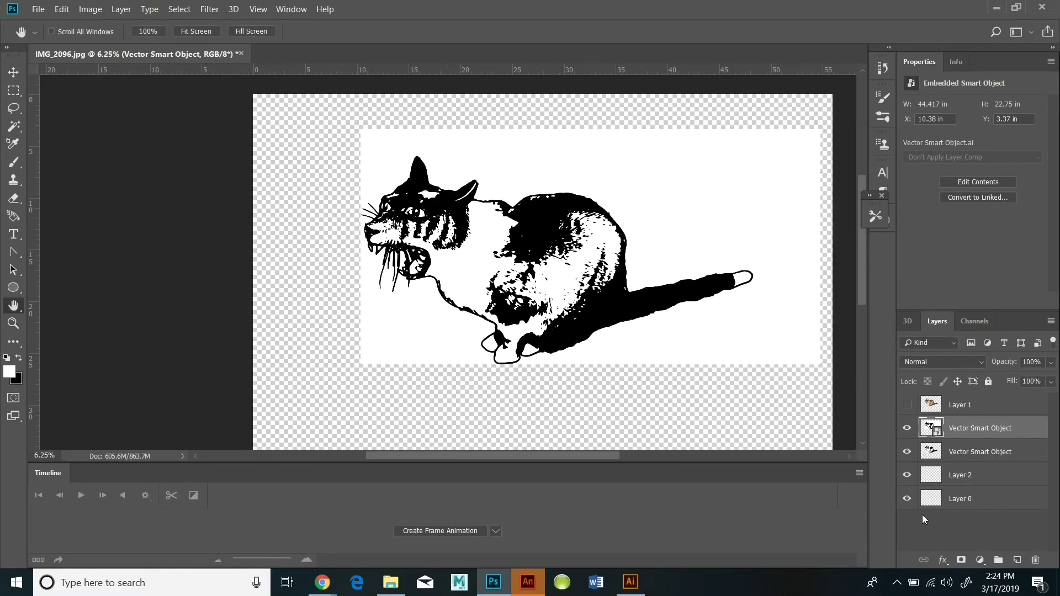
pyautogui.click(13, 324)
pyautogui.click(699, 317)
pyautogui.scroll(1, 698, 317)
pyautogui.press('x')
pyautogui.press('b')
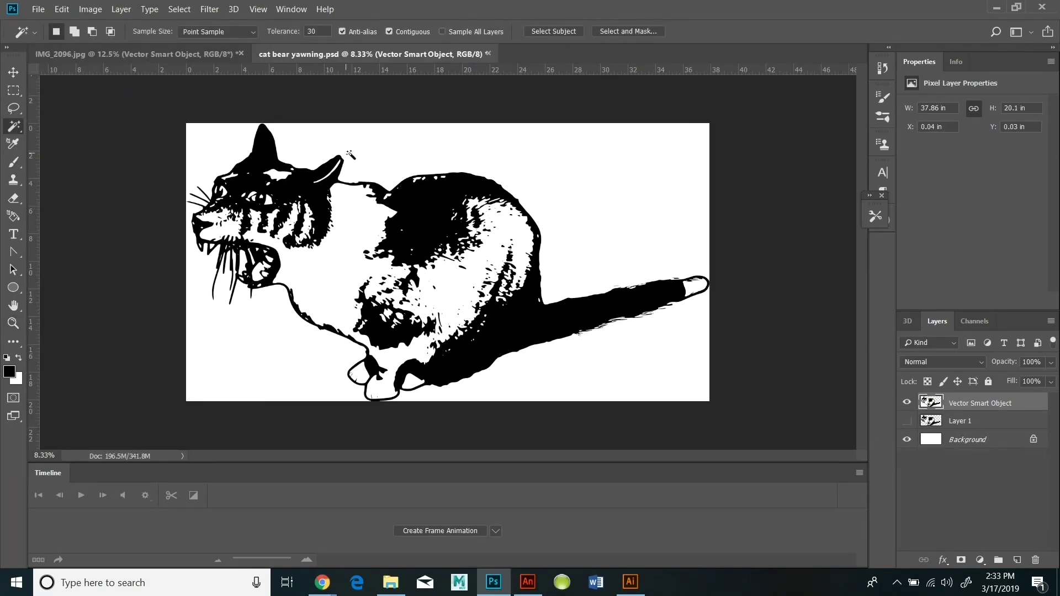
# Remove the white areas around the cat with the Magic Wand at tolerance 30 and hide the Background layer.
pyautogui.click(384, 158)
pyautogui.click(62, 10)
pyautogui.click(75, 85)
pyautogui.click(907, 440)
pyautogui.click(251, 335)
pyautogui.click(62, 9)
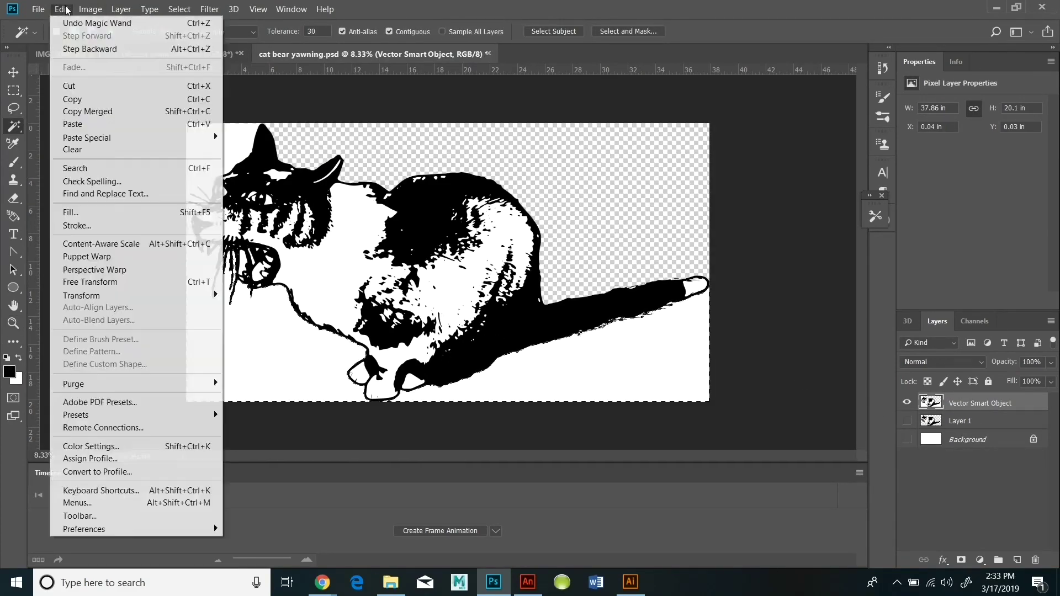
pyautogui.click(72, 125)
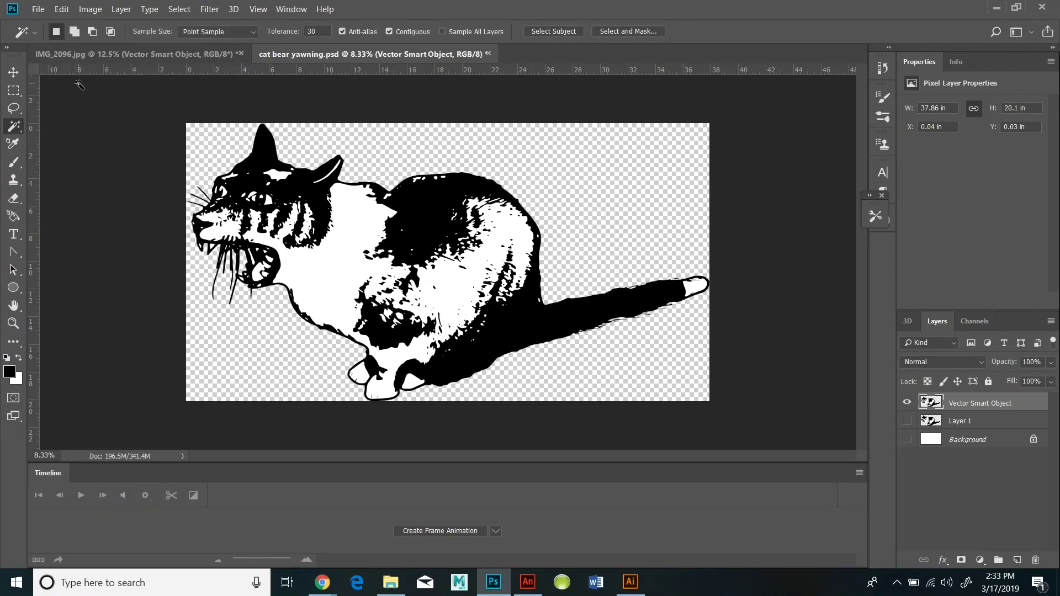
# Select the white areas of the cat's body and tail tip and fill them with gray.
pyautogui.click(697, 286)
pyautogui.keyDown('shift'); pyautogui.click(451, 287); pyautogui.keyUp('shift')
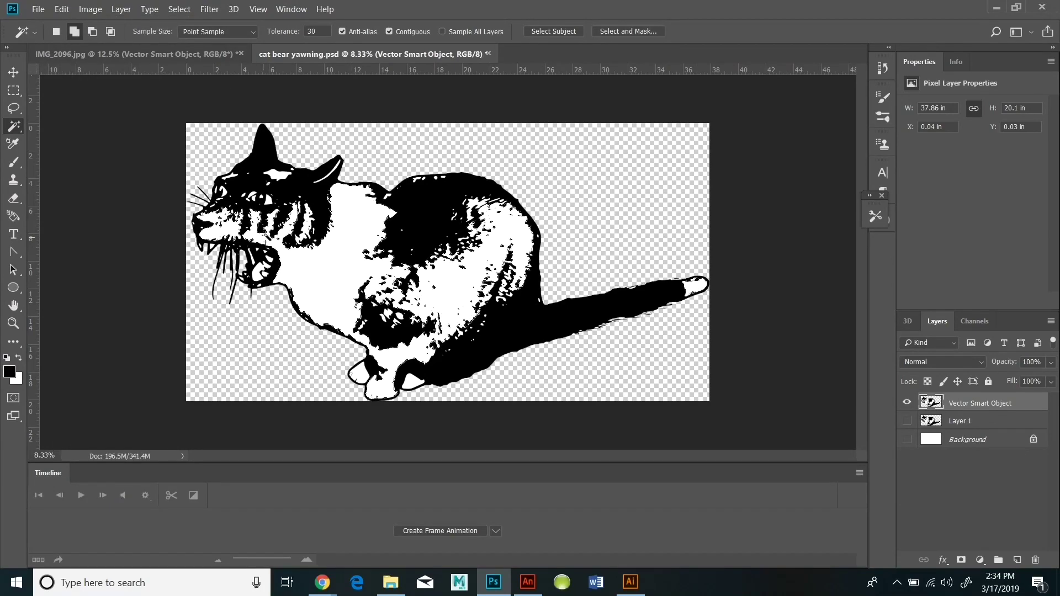
pyautogui.click(62, 10)
pyautogui.click(77, 214)
pyautogui.click(775, 147)
pyautogui.click(705, 269)
pyautogui.click(815, 147)
# Lighten the gray fur with a Curves point at input 86 and output 166, and deselect.
pyautogui.click(90, 9)
pyautogui.moveTo(119, 38)
pyautogui.click(301, 62)
pyautogui.moveTo(752, 212); pyautogui.dragTo(729, 183)
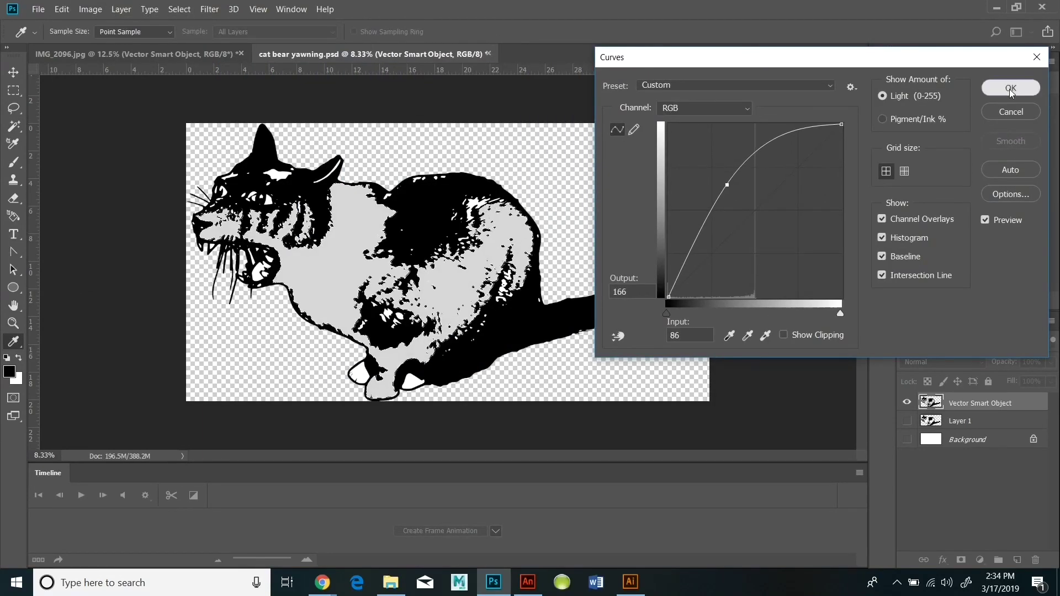
pyautogui.click(1010, 88)
pyautogui.click(180, 10)
pyautogui.click(190, 36)
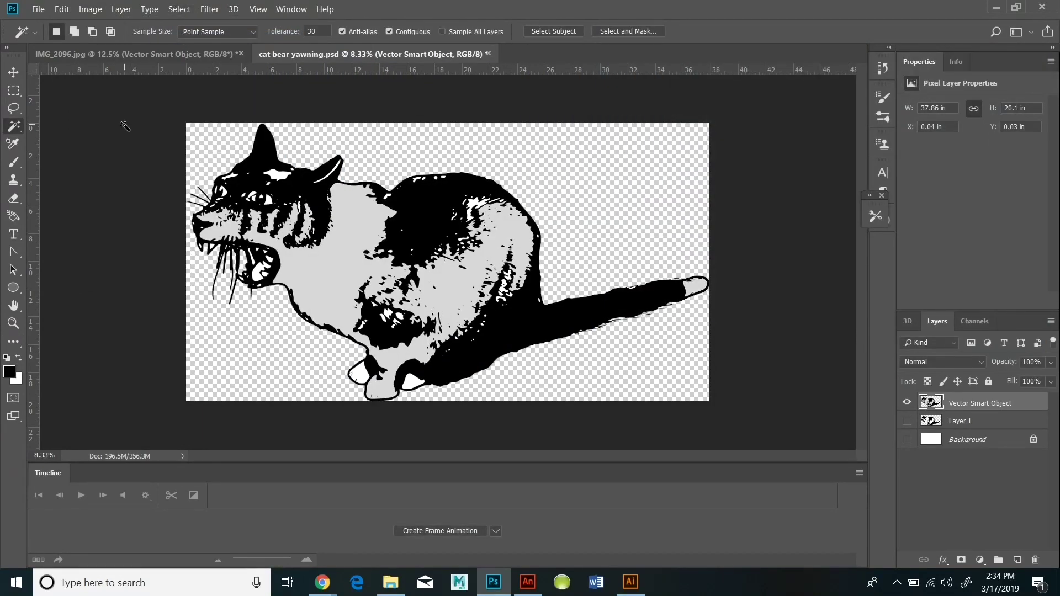
# Separate the front paw from the gray leg with the Eraser, fill the paw with white and deselect.
pyautogui.press('e')
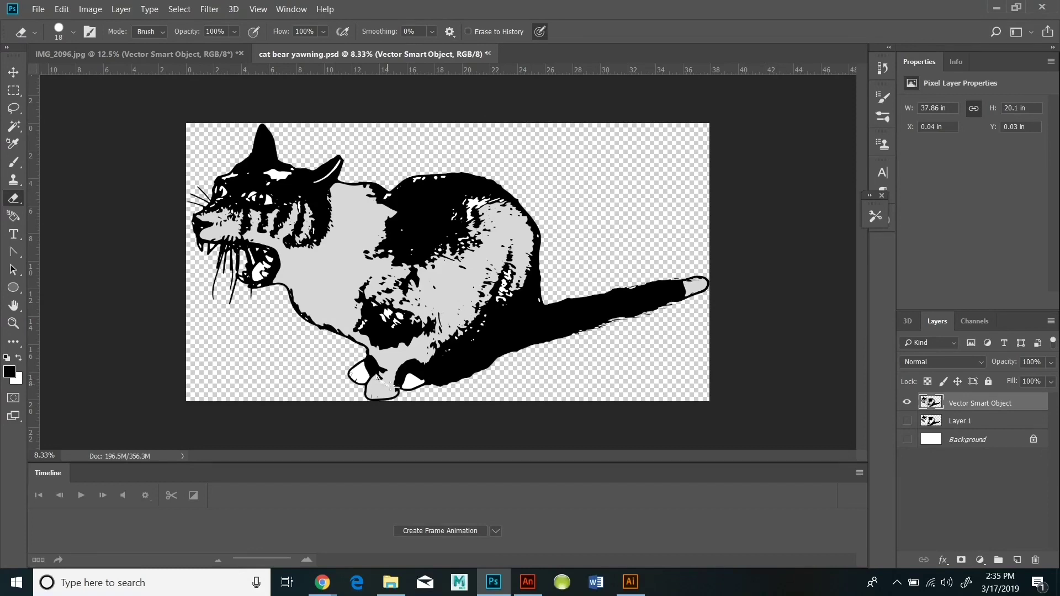
pyautogui.click(14, 128)
pyautogui.click(382, 394)
pyautogui.click(61, 12)
pyautogui.click(77, 213)
pyautogui.click(734, 145)
pyautogui.click(707, 280)
pyautogui.click(815, 147)
pyautogui.click(13, 162)
pyautogui.click(179, 9)
pyautogui.click(194, 37)
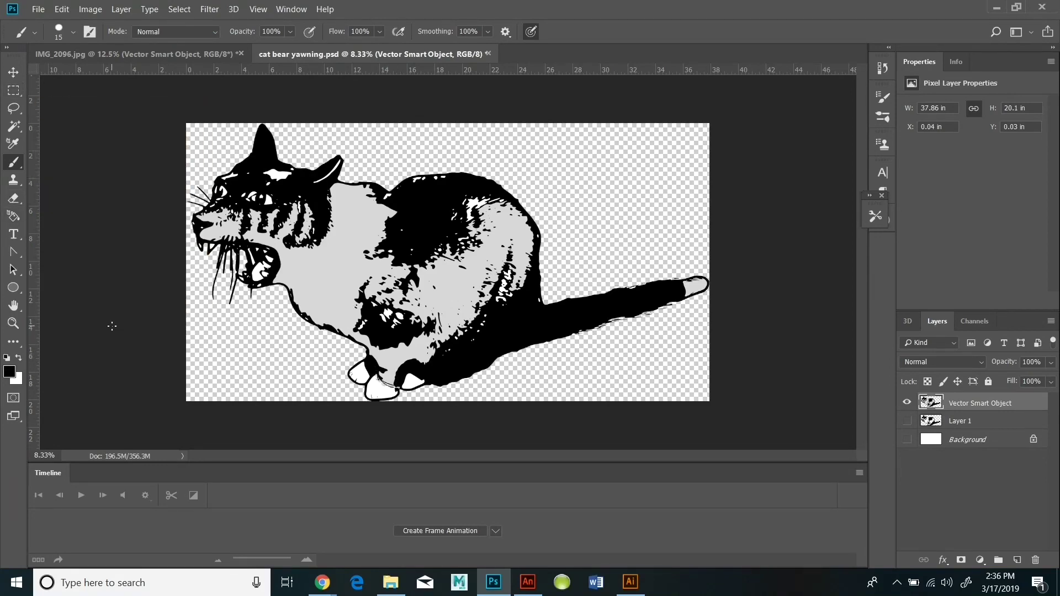
# Lasso the cat's near eye and enlarge and reposition it with Free Transform.
pyautogui.click(14, 109)
pyautogui.hotkey('ctrl', '+')
pyautogui.moveTo(148, 188)
pyautogui.mouseDown()
pyautogui.moveTo(190, 194)
pyautogui.moveTo(156, 194)
pyautogui.moveTo(207, 214)
pyautogui.moveTo(174, 197)
pyautogui.mouseUp()
pyautogui.click(62, 10)
pyautogui.click(90, 282)
pyautogui.moveTo(83, 157); pyautogui.dragTo(95, 163)
pyautogui.moveTo(195, 208); pyautogui.dragTo(192, 207)
pyautogui.moveTo(147, 163); pyautogui.dragTo(194, 182)
pyautogui.moveTo(95, 206); pyautogui.dragTo(143, 216)
pyautogui.moveTo(195, 157); pyautogui.dragTo(195, 153)
pyautogui.moveTo(135, 180); pyautogui.dragTo(136, 183)
pyautogui.click(13, 73)
pyautogui.press('Return')
# Lasso the near eye again and scale it to 111.89% width and 108.56% height.
pyautogui.press('l')
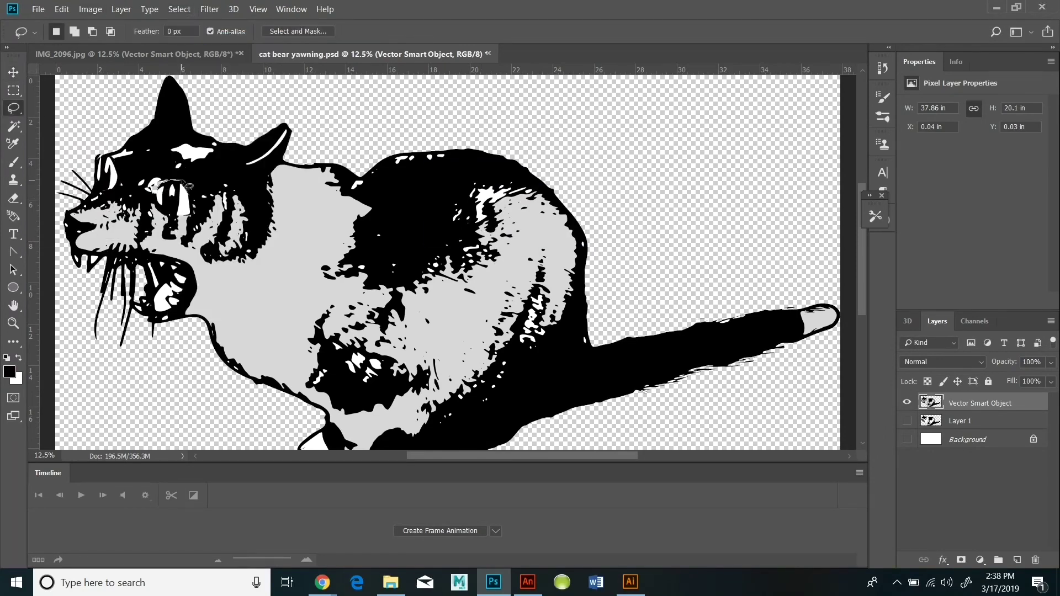
pyautogui.press('v')
pyautogui.moveTo(159, 191); pyautogui.dragTo(179, 199)
pyautogui.click(61, 9)
pyautogui.moveTo(83, 296)
pyautogui.click(243, 313)
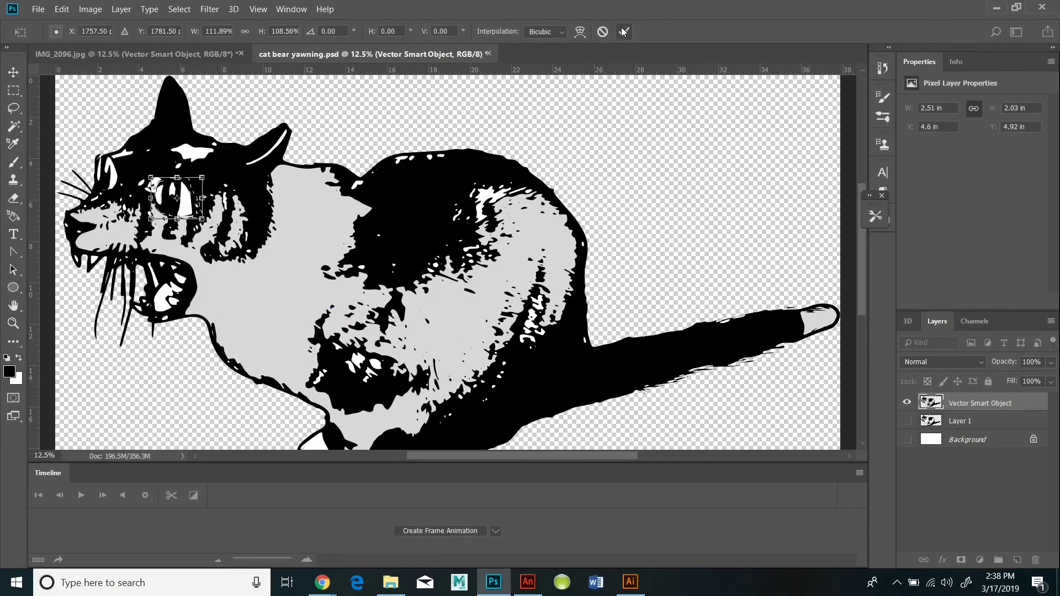
pyautogui.press('Return')
# Select the small area at the near eye's edge with the Magic Wand, fill it and deselect.
pyautogui.click(14, 126)
pyautogui.click(155, 184)
pyautogui.click(64, 9)
pyautogui.click(74, 214)
pyautogui.click(721, 145)
pyautogui.click(180, 9)
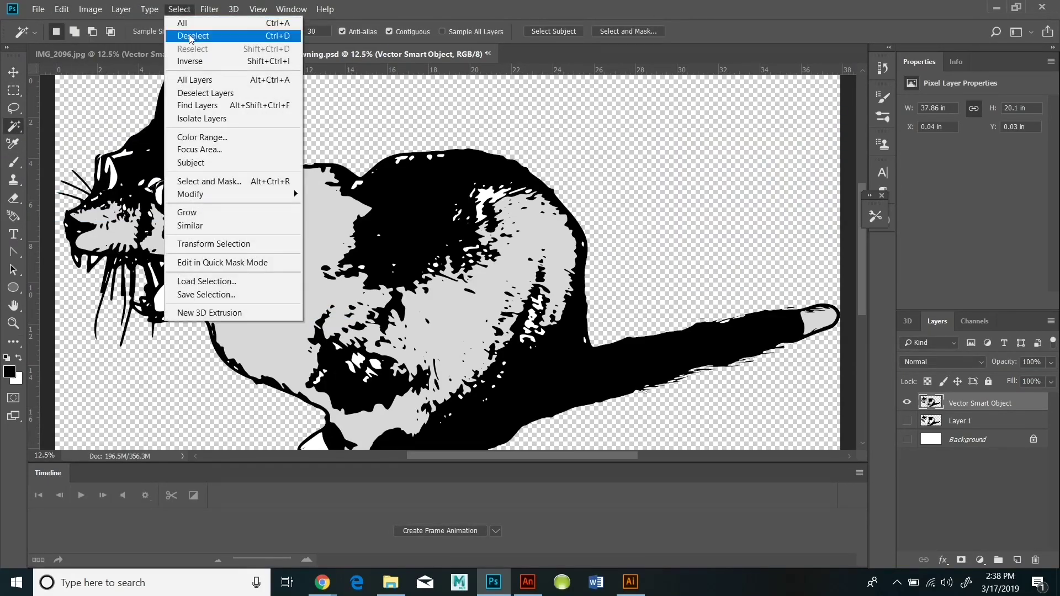
pyautogui.click(189, 33)
# Paint a black outline along the lower edge of the near eye with a 31 px brush.
pyautogui.press('w')
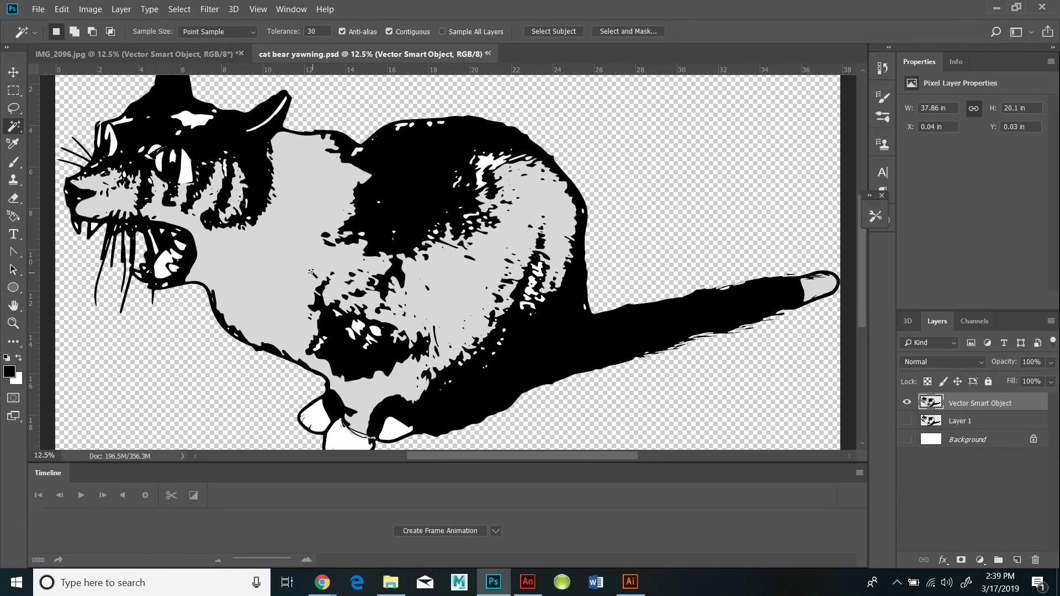
pyautogui.click(13, 162)
pyautogui.click(73, 32)
pyautogui.moveTo(76, 70); pyautogui.dragTo(83, 70)
pyautogui.click(594, 100)
pyautogui.rightClick(197, 181)
pyautogui.rightClick(195, 180)
pyautogui.moveTo(154, 173); pyautogui.dragTo(195, 184)
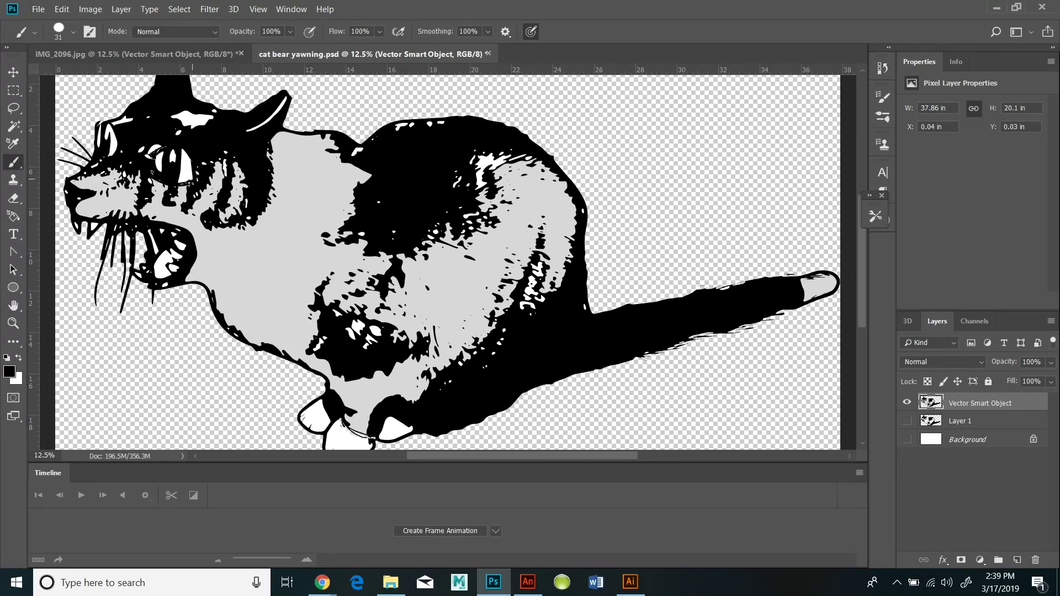
# Touch up the far eye with the 18 px Eraser and the 31 px black Brush.
pyautogui.press('e')
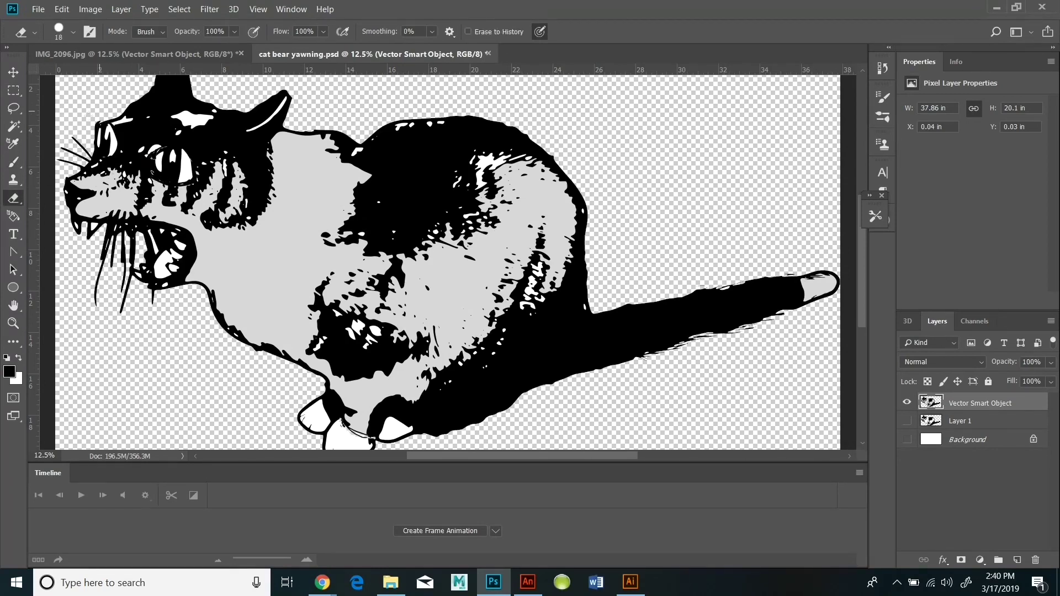
pyautogui.press('b')
pyautogui.rightClick(103, 120)
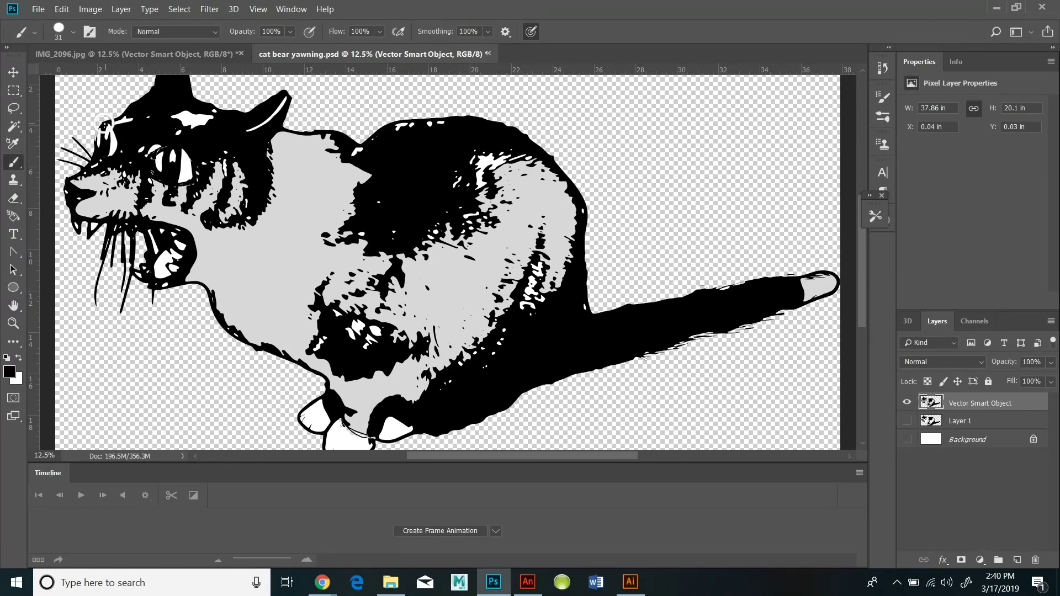
pyautogui.press('Escape')
# Lasso the near eye and reshape it with the Warp transform.
pyautogui.click(180, 9)
pyautogui.click(13, 109)
pyautogui.moveTo(155, 150)
pyautogui.mouseDown()
pyautogui.moveTo(184, 149)
pyautogui.moveTo(156, 153)
pyautogui.moveTo(179, 165)
pyautogui.mouseUp()
pyautogui.click(62, 10)
pyautogui.moveTo(133, 297)
pyautogui.click(263, 378)
pyautogui.rightClick(164, 156)
pyautogui.click(157, 151)
pyautogui.hotkey('ctrl', 't')
pyautogui.click(62, 9)
pyautogui.click(259, 377)
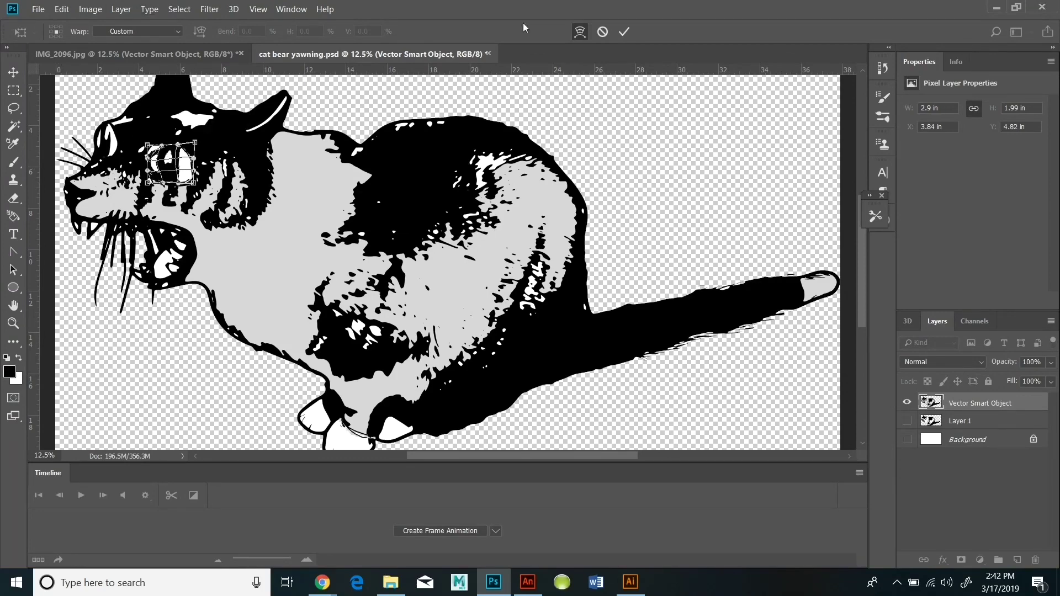
pyautogui.click(602, 31)
pyautogui.click(179, 9)
pyautogui.click(190, 34)
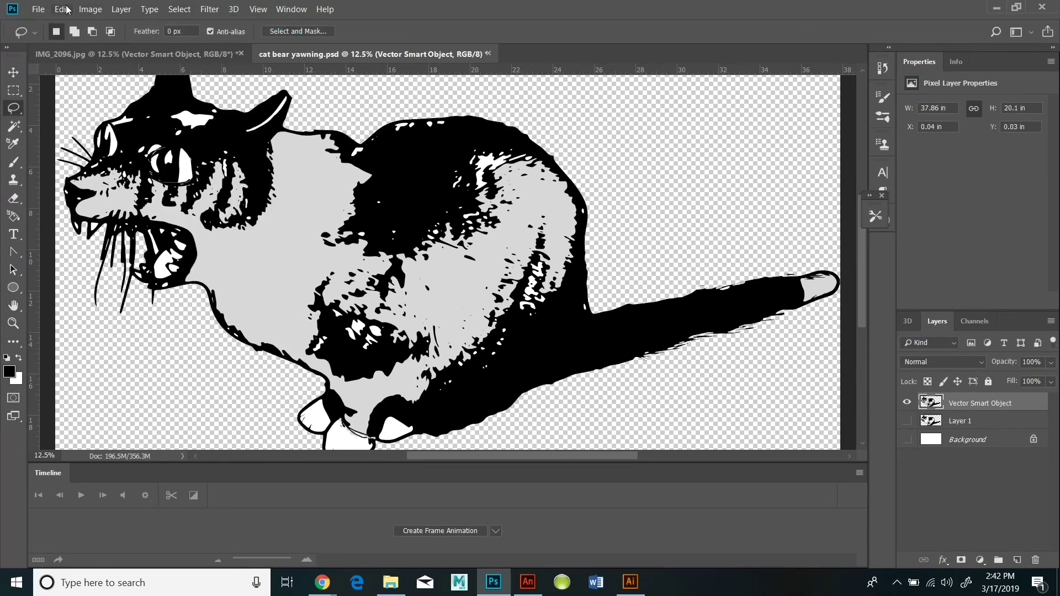
# Pin the near eye's contour with Puppet Warp and adjust its lower edge.
pyautogui.click(65, 9)
pyautogui.click(105, 255)
pyautogui.moveTo(190, 180); pyautogui.dragTo(192, 178)
pyautogui.click(187, 172)
pyautogui.click(570, 238)
pyautogui.click(188, 172)
pyautogui.click(570, 238)
pyautogui.click(161, 180)
pyautogui.click(185, 176)
pyautogui.click(570, 238)
pyautogui.click(185, 175)
pyautogui.click(570, 238)
pyautogui.click(185, 176)
pyautogui.click(570, 238)
pyautogui.click(145, 151)
pyautogui.moveTo(160, 180); pyautogui.dragTo(160, 183)
pyautogui.press('Return')
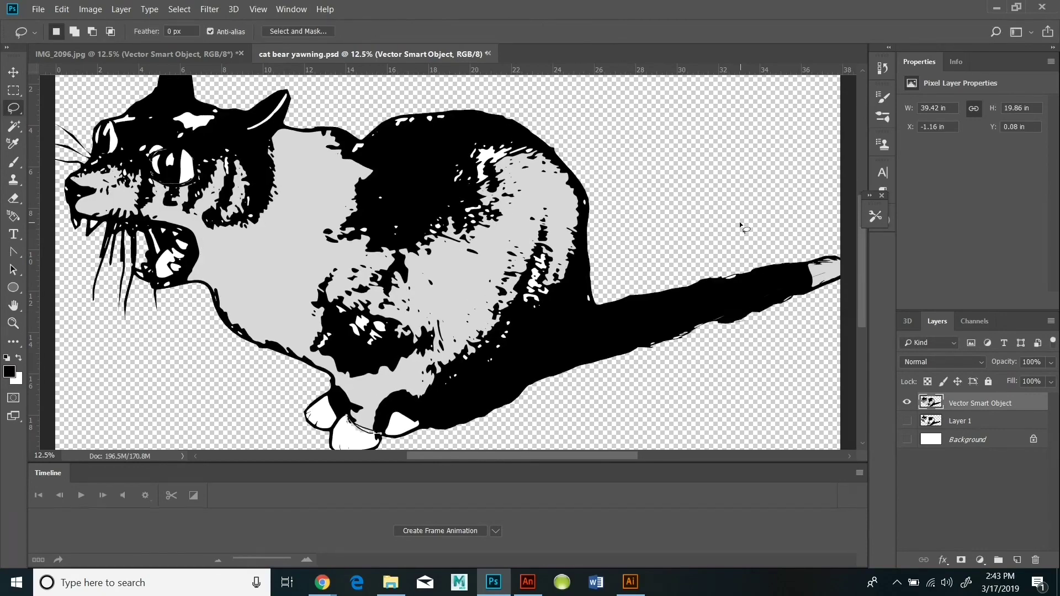
# Pull the corner of the mouth up and back with Puppet Warp, pinning the upper lip and lower jaw.
pyautogui.click(62, 9)
pyautogui.click(83, 188)
pyautogui.click(193, 231)
pyautogui.click(164, 223)
pyautogui.click(193, 267)
pyautogui.moveTo(194, 231); pyautogui.dragTo(209, 217)
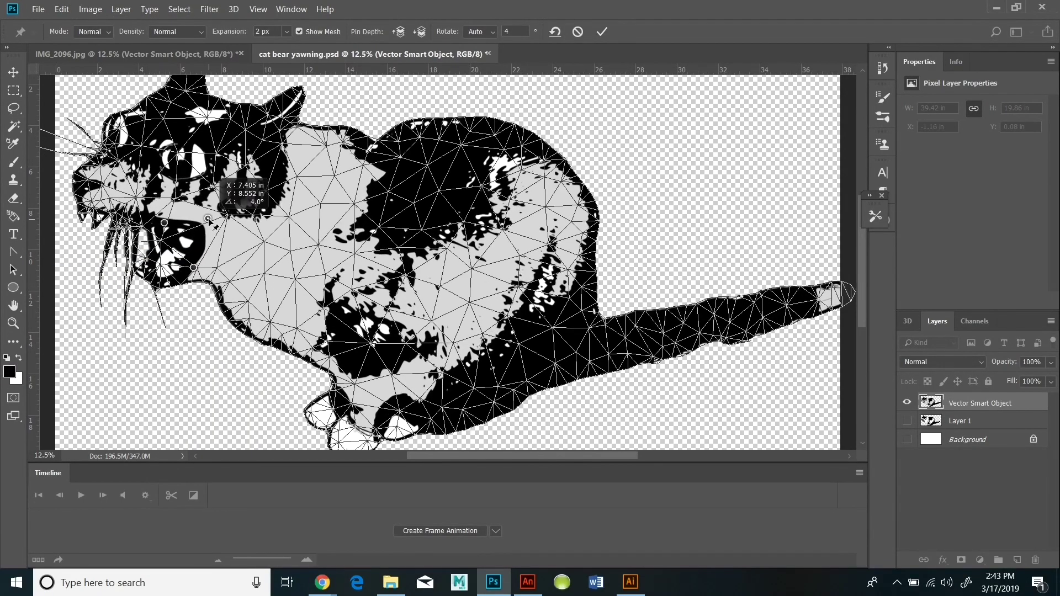
pyautogui.press('Return')
# Stretch the mouth corner further up and back with another Puppet Warp.
pyautogui.click(62, 9)
pyautogui.click(185, 258)
pyautogui.click(159, 221)
pyautogui.click(190, 272)
pyautogui.moveTo(202, 222); pyautogui.dragTo(213, 211)
pyautogui.click(603, 32)
# Lower the middle of the upper lip slightly with Puppet Warp, pinning the lip's front and the mouth corner.
pyautogui.click(63, 10)
pyautogui.click(129, 258)
pyautogui.click(138, 216)
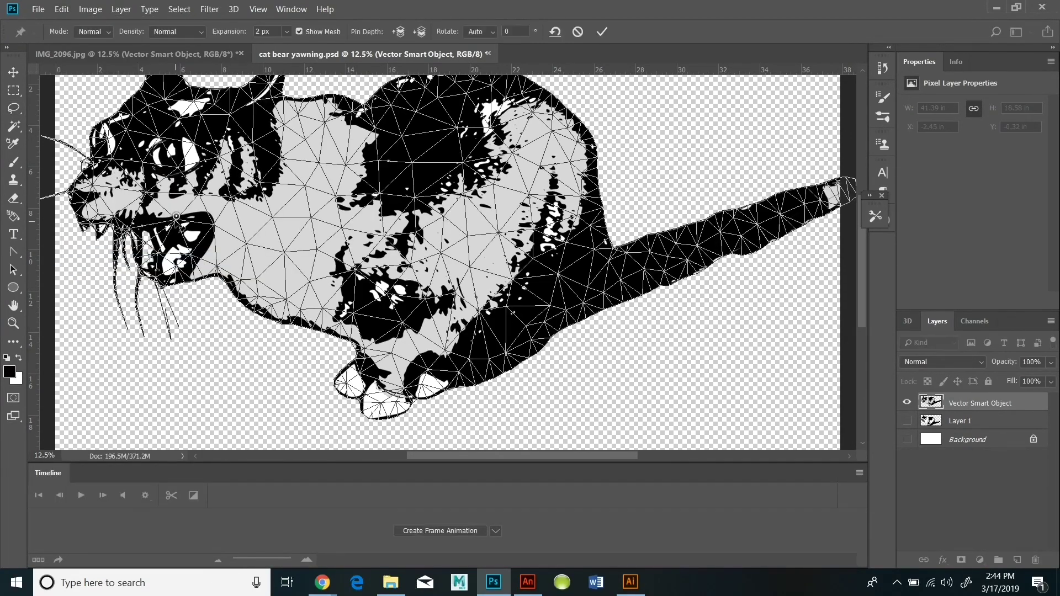
pyautogui.click(212, 220)
pyautogui.moveTo(175, 217); pyautogui.dragTo(175, 223)
pyautogui.press('Return')
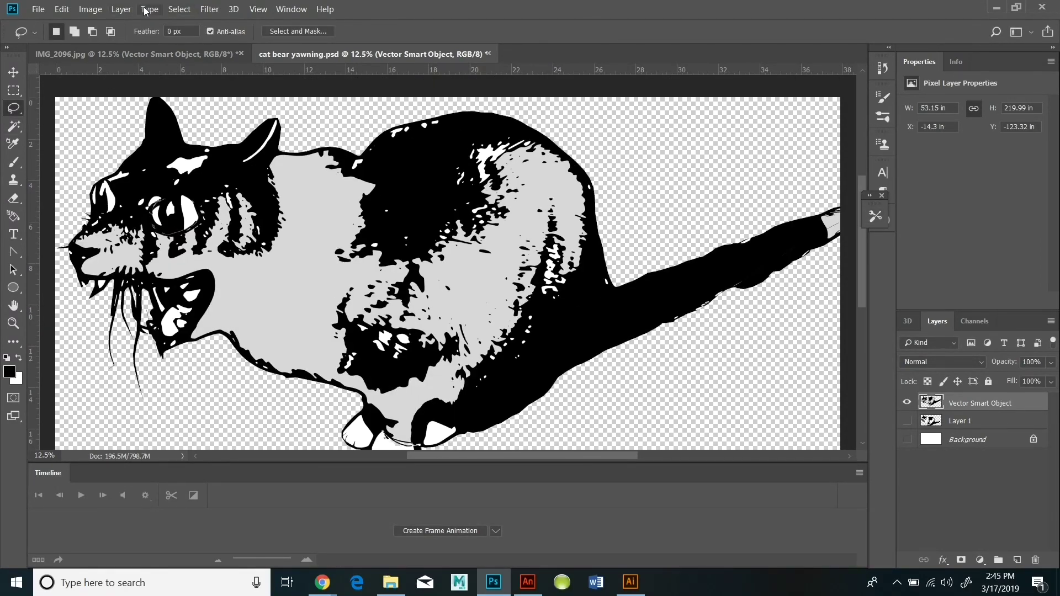
# Reshape the cat's nose and muzzle with two rounds of Puppet Warp.
pyautogui.click(62, 9)
pyautogui.click(128, 257)
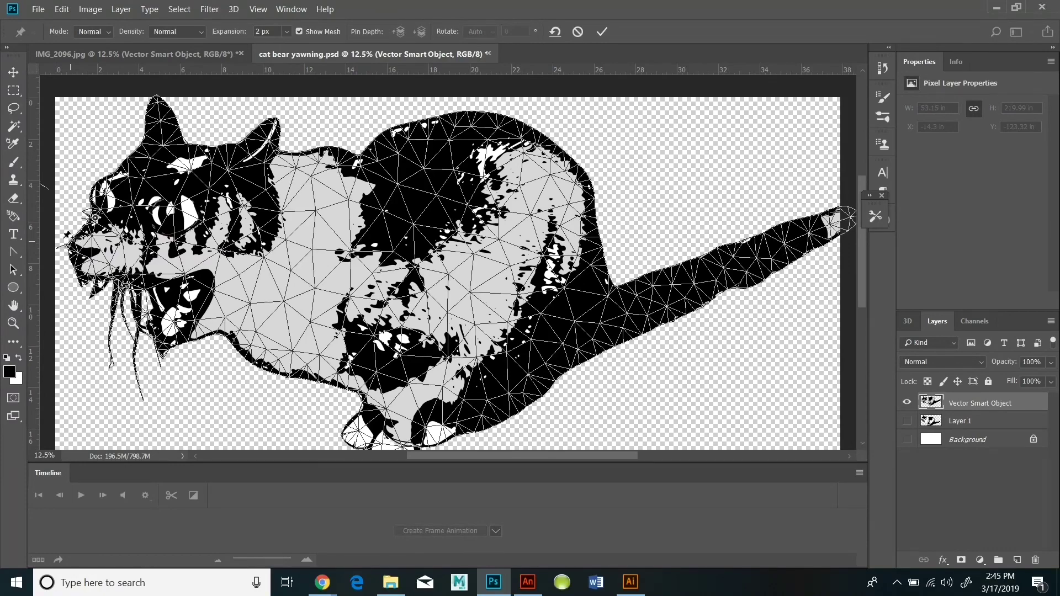
pyautogui.moveTo(80, 240); pyautogui.dragTo(86, 242)
pyautogui.click(602, 32)
pyautogui.press('Return')
pyautogui.click(62, 9)
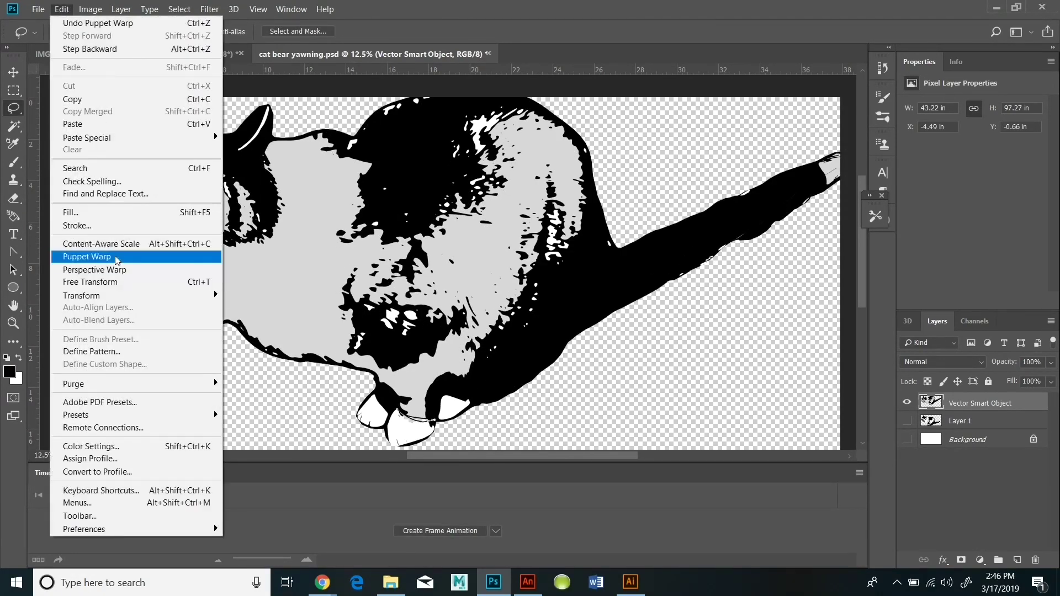
pyautogui.click(128, 255)
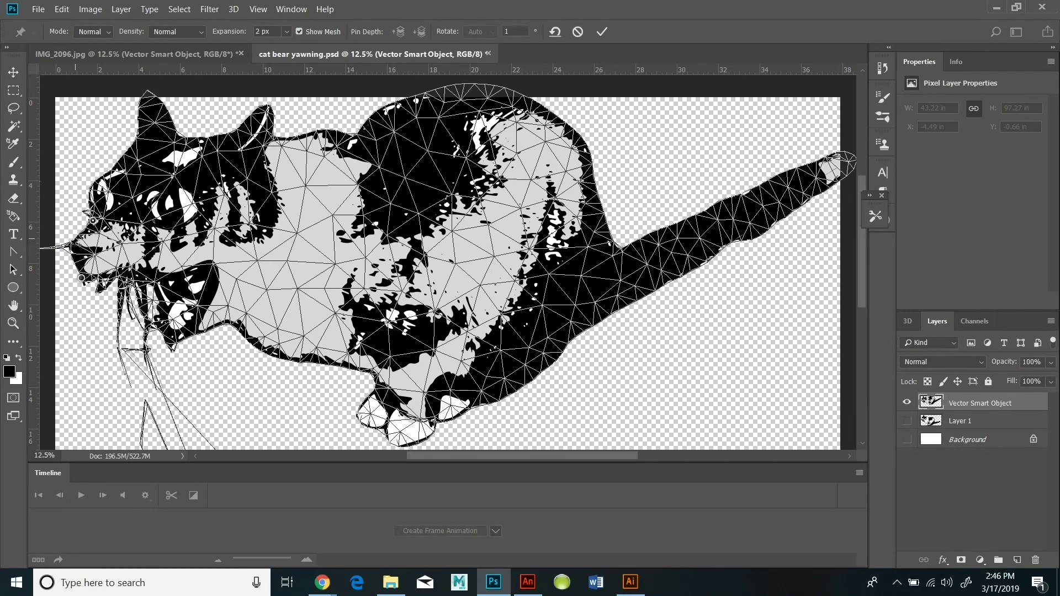
pyautogui.click(602, 32)
# Set the canvas height to 30 inches.
pyautogui.scroll(2, 756, 137)
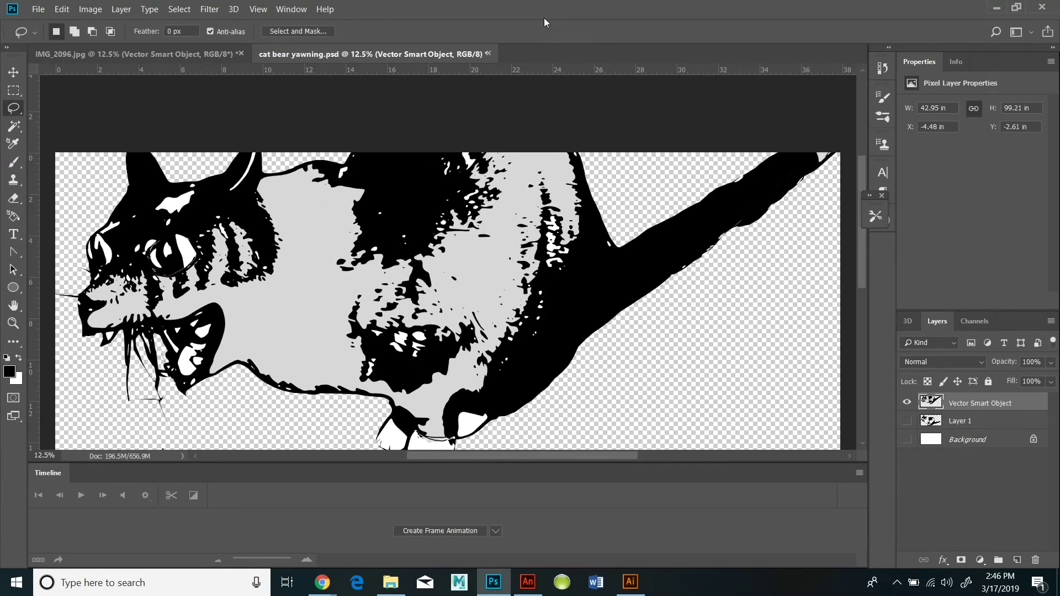
pyautogui.click(90, 9)
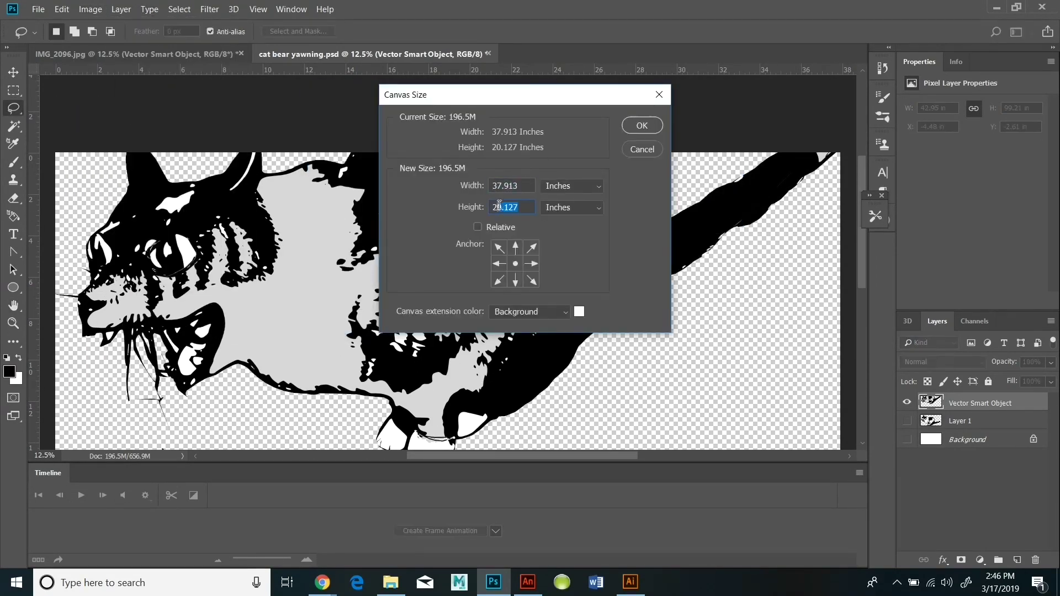
pyautogui.write('0')
pyautogui.press('Return')
# Resize the image to a width of 42 inches.
pyautogui.click(90, 10)
pyautogui.click(111, 102)
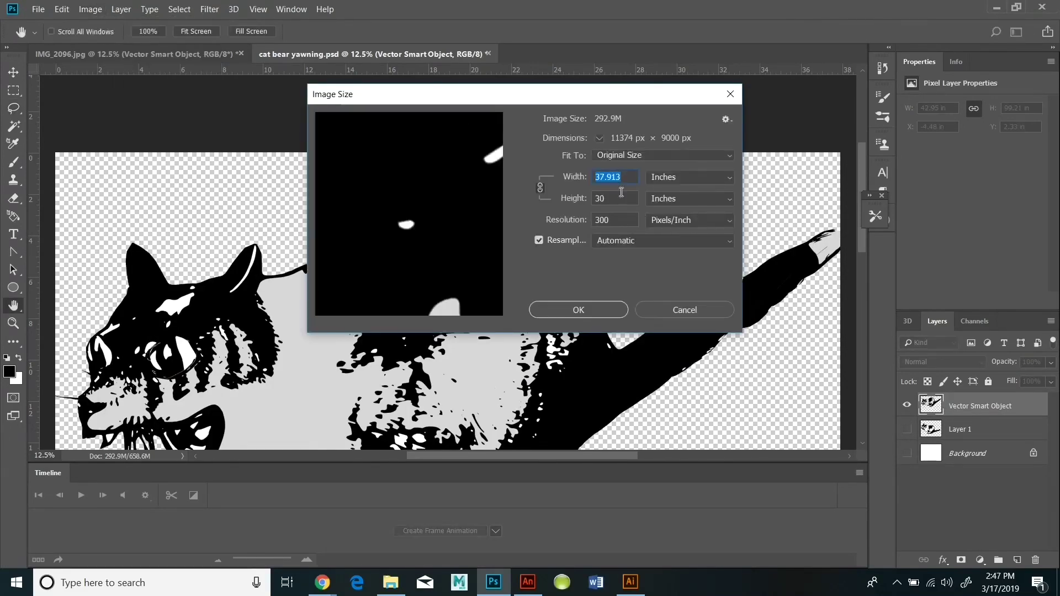
pyautogui.write('42')
pyautogui.click(604, 312)
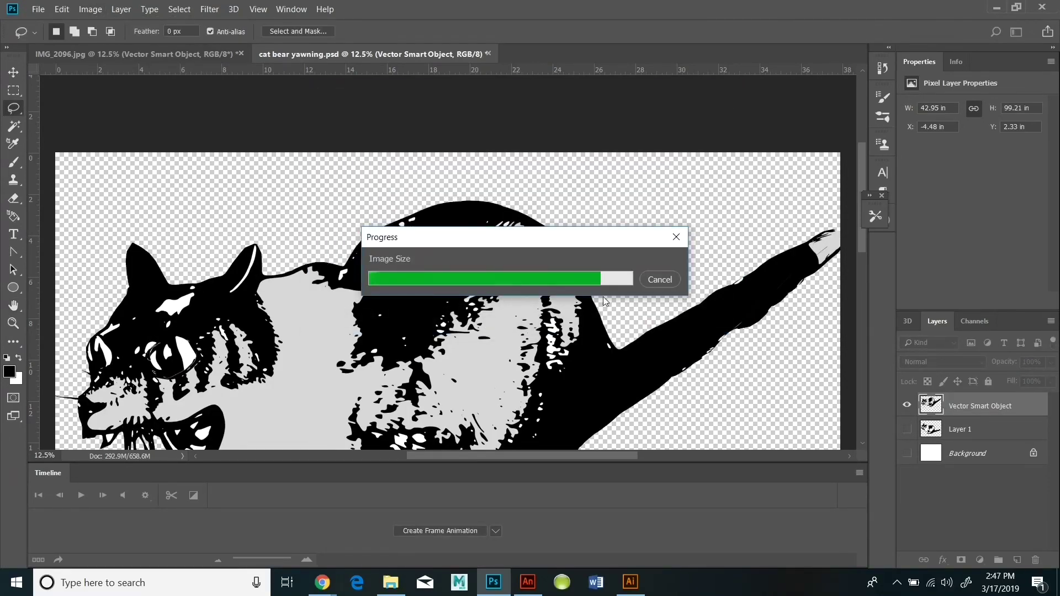
pyautogui.scroll(-3, 604, 300)
pyautogui.moveTo(558, 456)
pyautogui.mouseDown()
pyautogui.moveTo(587, 462)
pyautogui.moveTo(576, 462)
pyautogui.mouseUp()
# Extend the canvas width to 47 inches.
pyautogui.click(90, 9)
pyautogui.click(110, 102)
pyautogui.press('Escape')
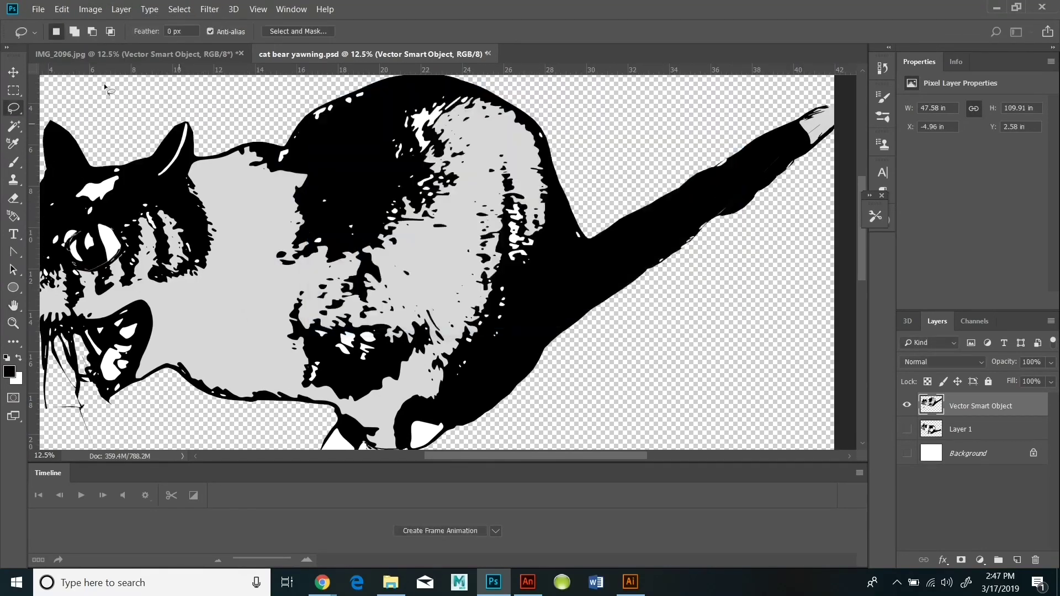
pyautogui.hotkey('ctrl', 'alt', 'c')
pyautogui.click(658, 95)
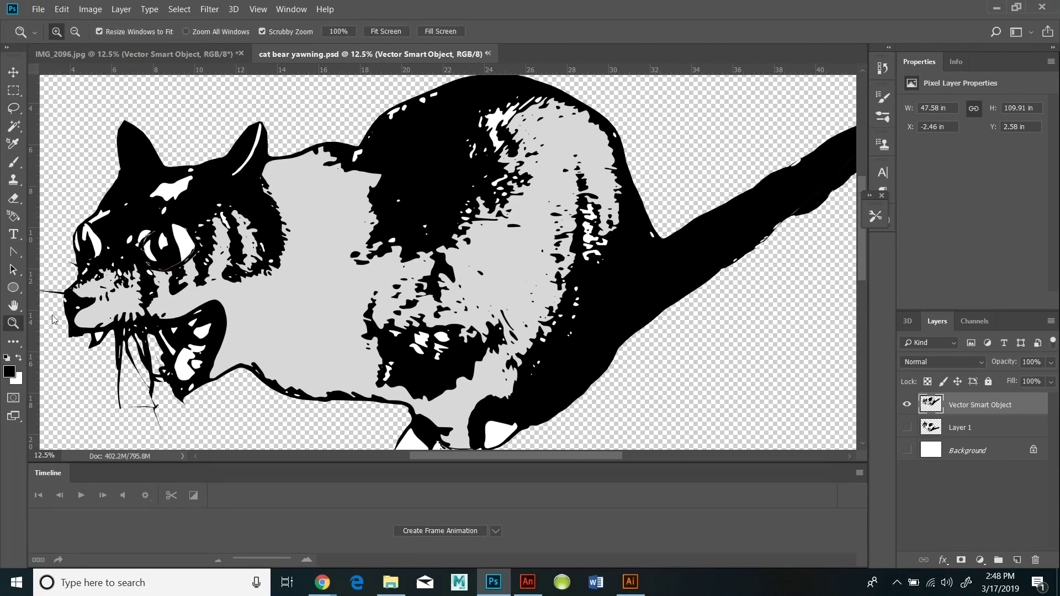
# Rotate the cat clockwise and move it fully inside the canvas with Free Transform, so the tail lies nearly level.
pyautogui.keyDown('alt'); pyautogui.click(403, 243); pyautogui.keyUp('alt')
pyautogui.click(62, 9)
pyautogui.click(166, 282)
pyautogui.moveTo(758, 126); pyautogui.dragTo(851, 375)
pyautogui.moveTo(548, 333); pyautogui.dragTo(363, 333)
pyautogui.moveTo(771, 243); pyautogui.dragTo(795, 376)
pyautogui.moveTo(443, 335); pyautogui.dragTo(333, 326)
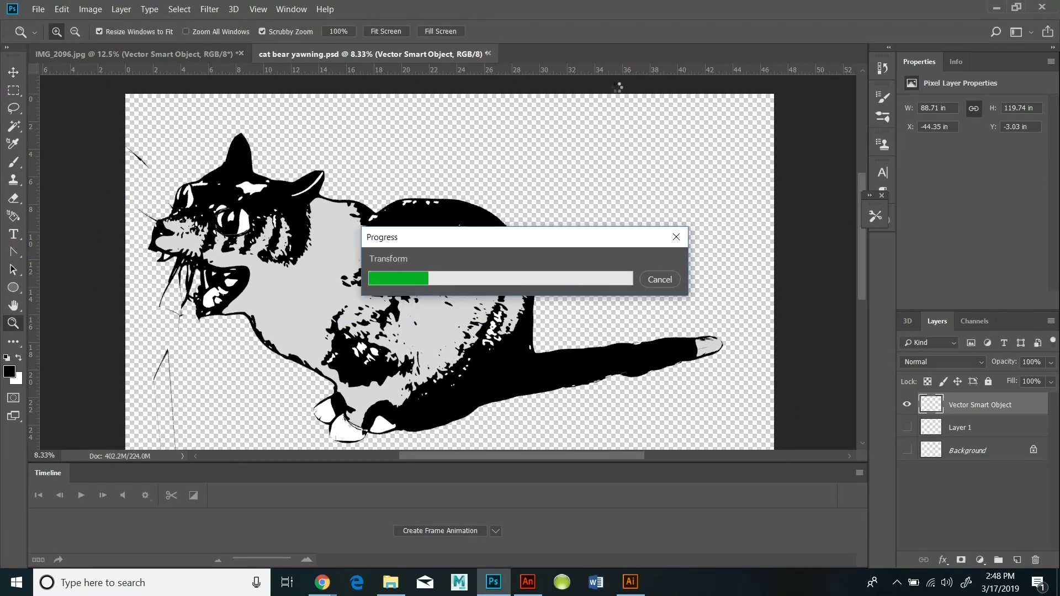
# Raise the cat's chest and head and lower the tail tip with Puppet Warp.
pyautogui.click(61, 9)
pyautogui.click(83, 254)
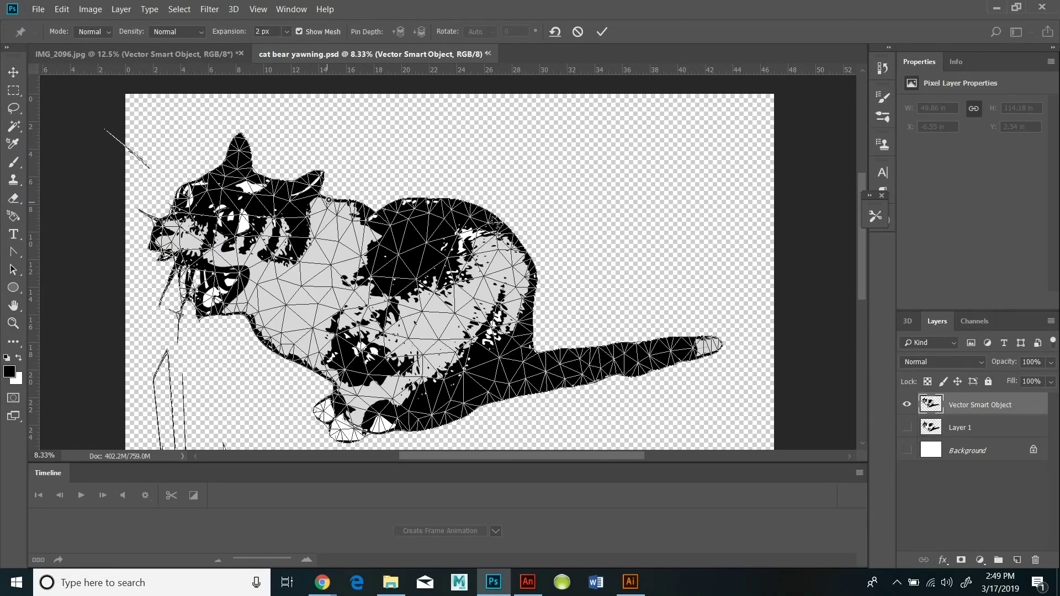
pyautogui.moveTo(248, 316); pyautogui.dragTo(263, 293)
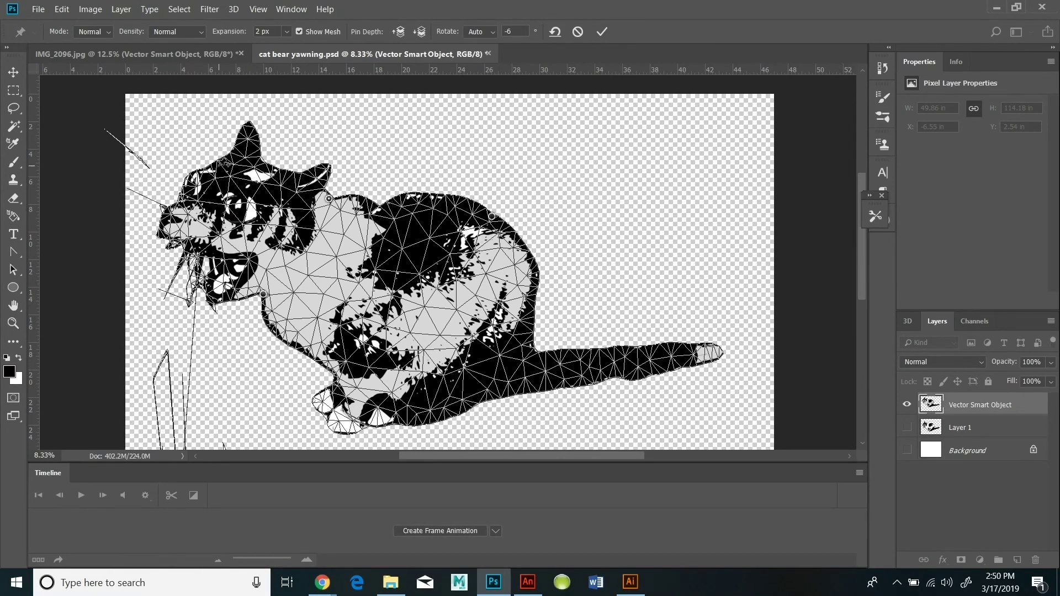
pyautogui.click(222, 165)
pyautogui.click(524, 393)
pyautogui.moveTo(719, 349); pyautogui.dragTo(733, 371)
pyautogui.click(602, 32)
# Erase the stray whisker lines around the cat with a 243 px Eraser.
pyautogui.scroll(-1, 619, 267)
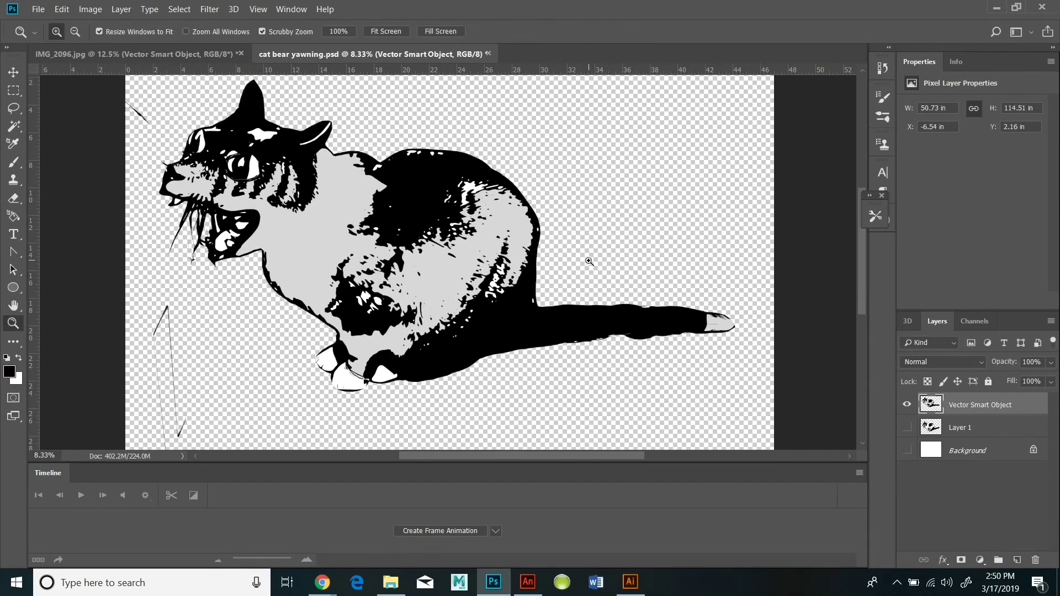
pyautogui.click(13, 199)
pyautogui.click(73, 32)
pyautogui.moveTo(125, 76); pyautogui.dragTo(131, 75)
pyautogui.moveTo(168, 303); pyautogui.dragTo(175, 429)
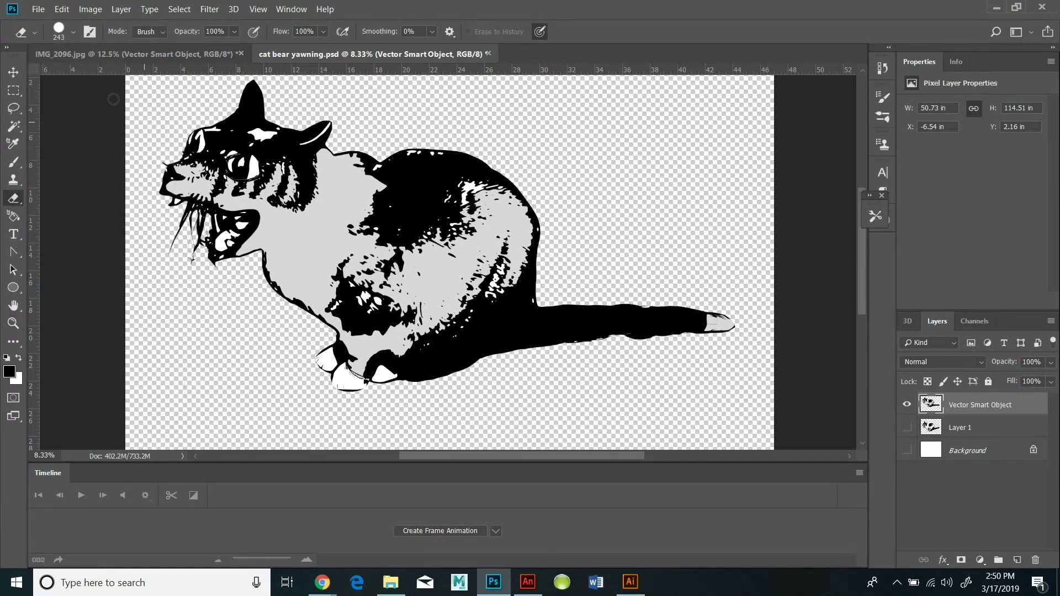
# Try to place Puppet Warp pins on the cat's muzzle and brow.
pyautogui.scroll(1, 121, 153)
pyautogui.click(62, 10)
pyautogui.click(108, 256)
pyautogui.click(166, 212)
pyautogui.click(194, 174)
pyautogui.click(540, 227)
pyautogui.click(62, 9)
pyautogui.click(108, 256)
pyautogui.click(167, 213)
pyautogui.click(189, 184)
pyautogui.click(537, 228)
# Resize the image to a width of 30 inches.
pyautogui.click(90, 8)
pyautogui.click(94, 102)
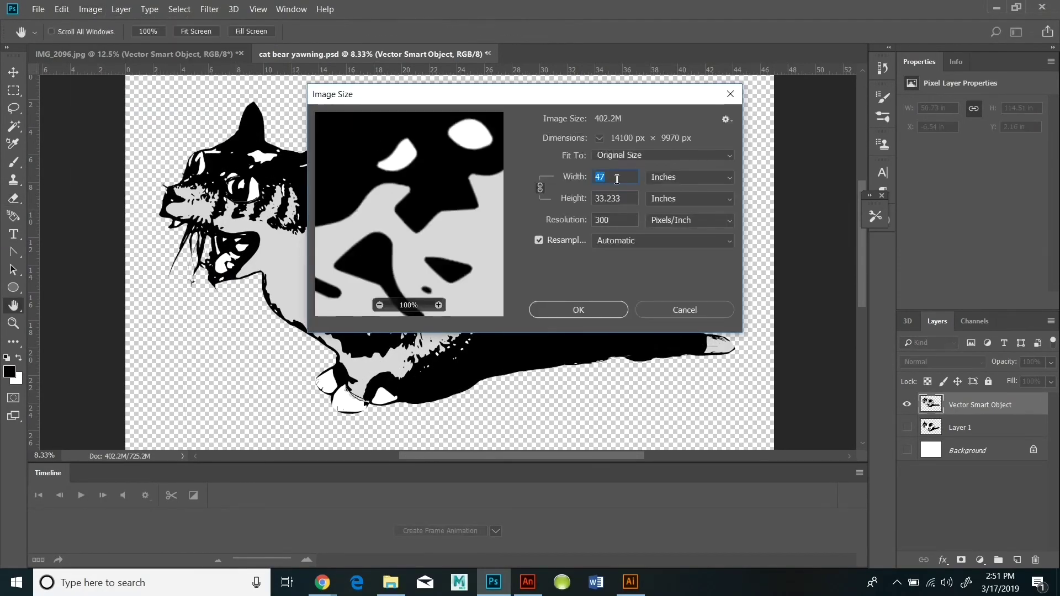
pyautogui.click(607, 310)
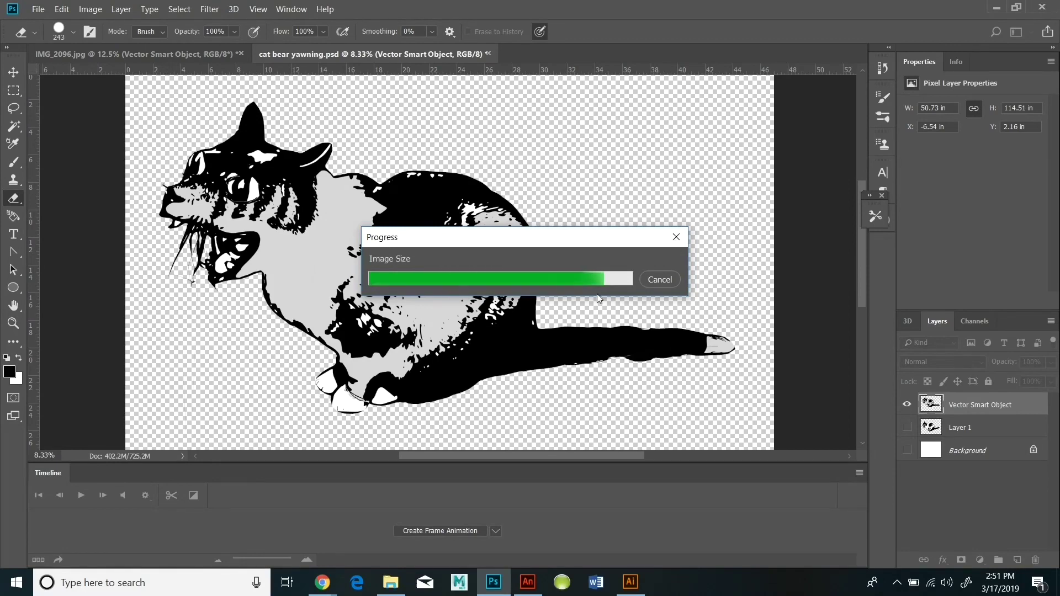
# Try Puppet Warp on the cat again at the reduced image size.
pyautogui.press('z')
pyautogui.click(208, 255)
pyautogui.click(62, 9)
pyautogui.click(77, 270)
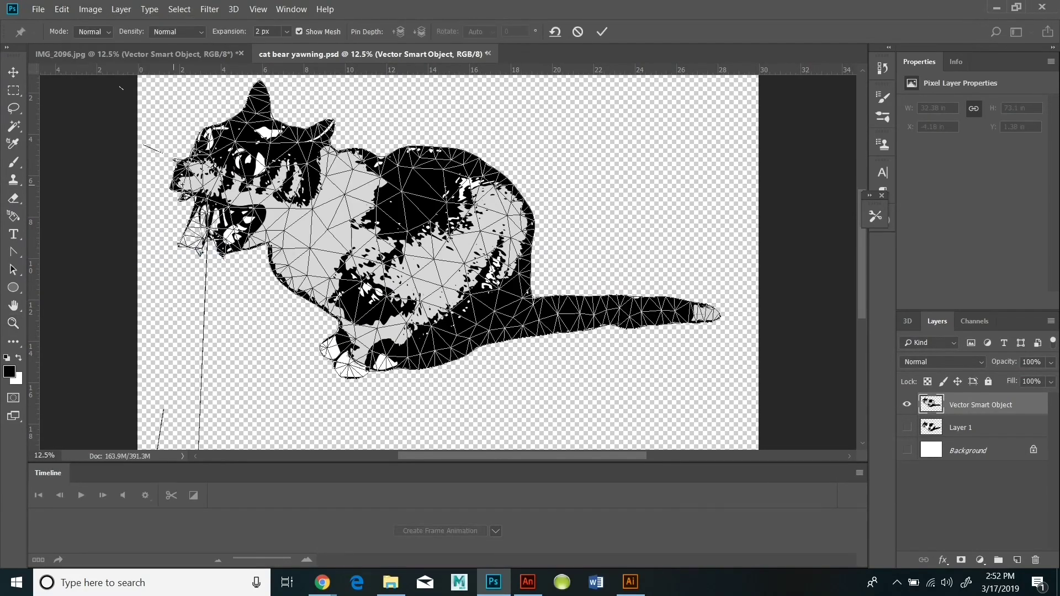
pyautogui.press('Return')
pyautogui.click(540, 227)
# Resize the image to a height of 12 inches.
pyautogui.click(90, 9)
pyautogui.click(94, 103)
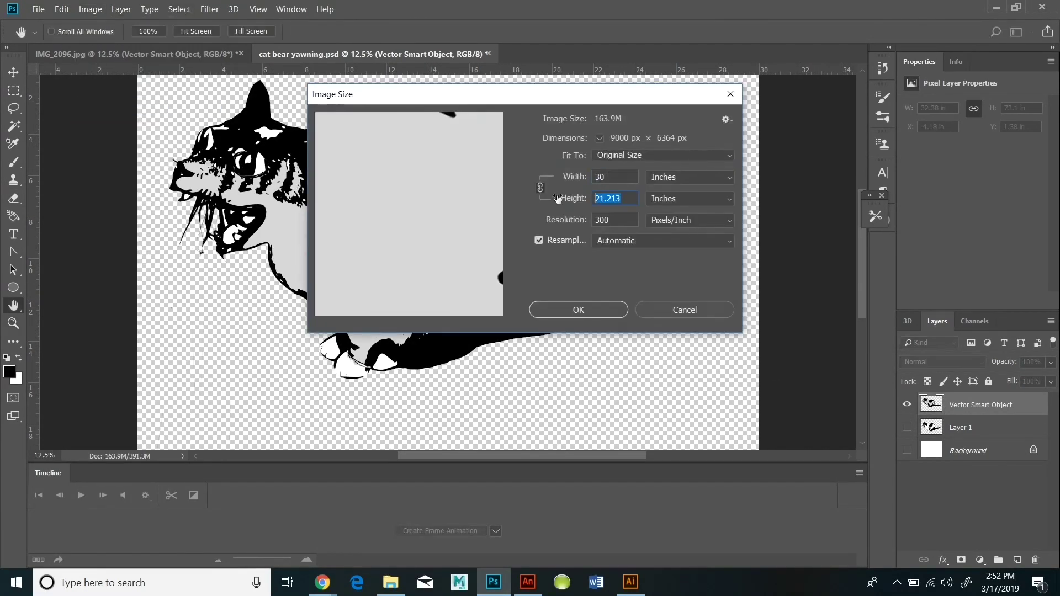
pyautogui.write('12')
pyautogui.click(606, 307)
# Apply Puppet Warp to the cat with pins around the muzzle and brow, slightly reshaping the nose and raising the tail.
pyautogui.click(221, 204)
pyautogui.click(221, 204)
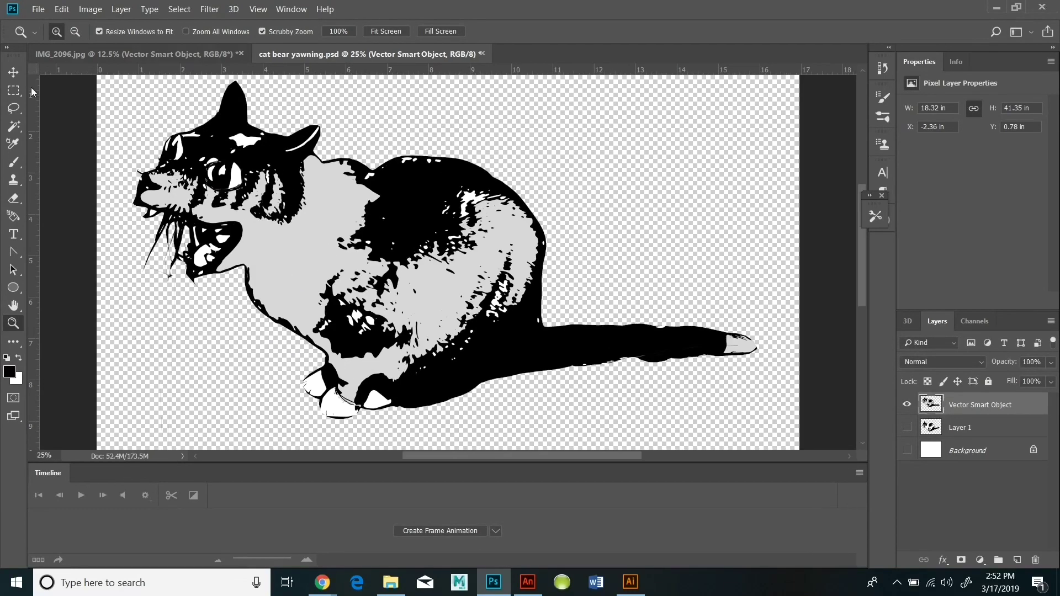
pyautogui.click(62, 9)
pyautogui.click(78, 258)
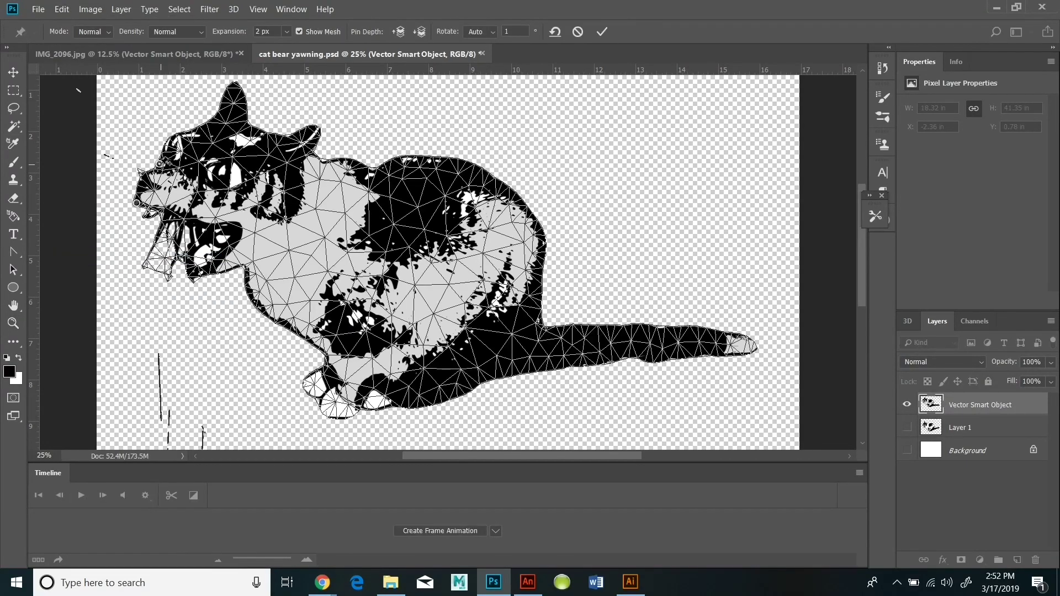
pyautogui.click(140, 173)
pyautogui.click(137, 203)
pyautogui.click(160, 165)
pyautogui.moveTo(139, 174); pyautogui.dragTo(145, 173)
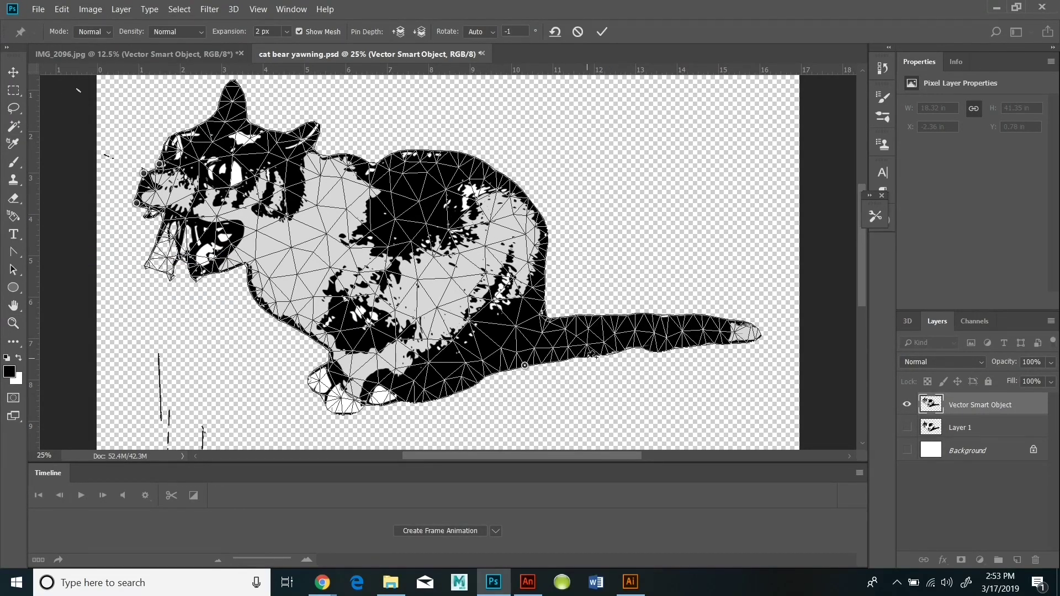
pyautogui.click(602, 31)
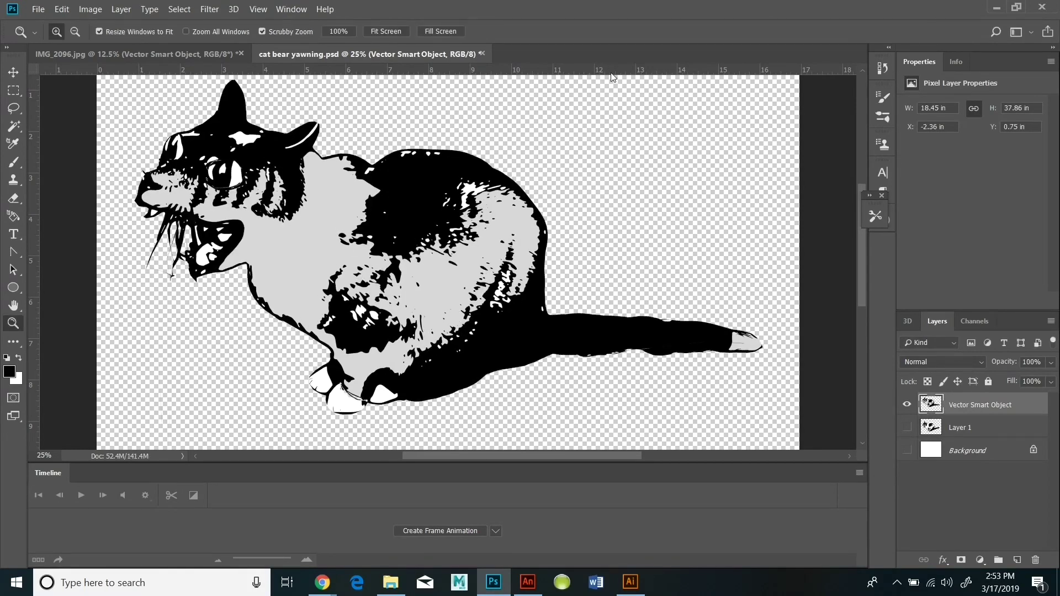
# Lasso the cat's hindquarters, warp them outward for a rounder back and rump, and clear the selection.
pyautogui.press('e')
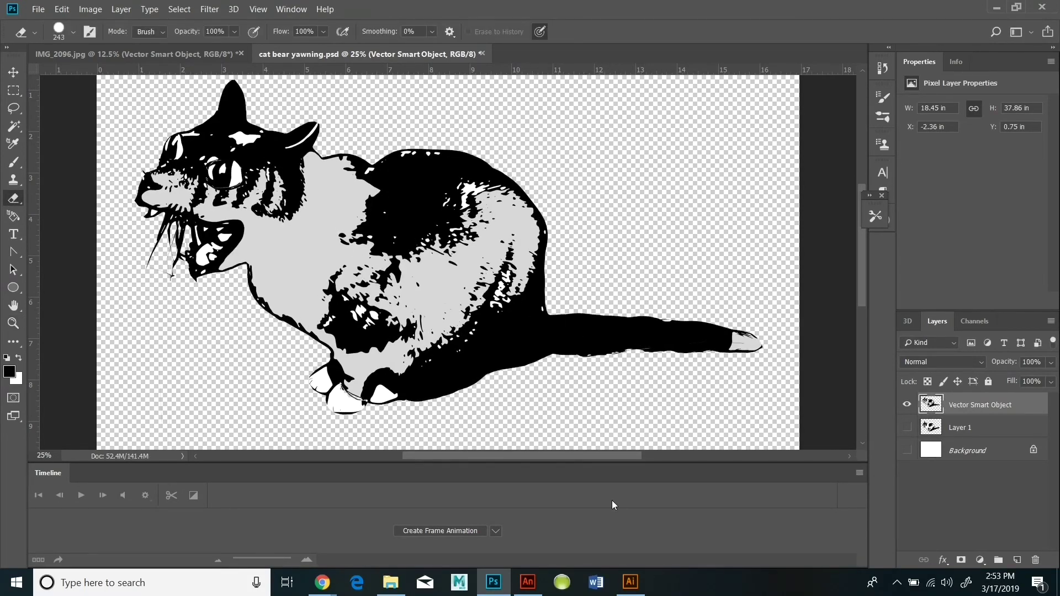
pyautogui.click(13, 108)
pyautogui.moveTo(370, 163); pyautogui.dragTo(504, 155)
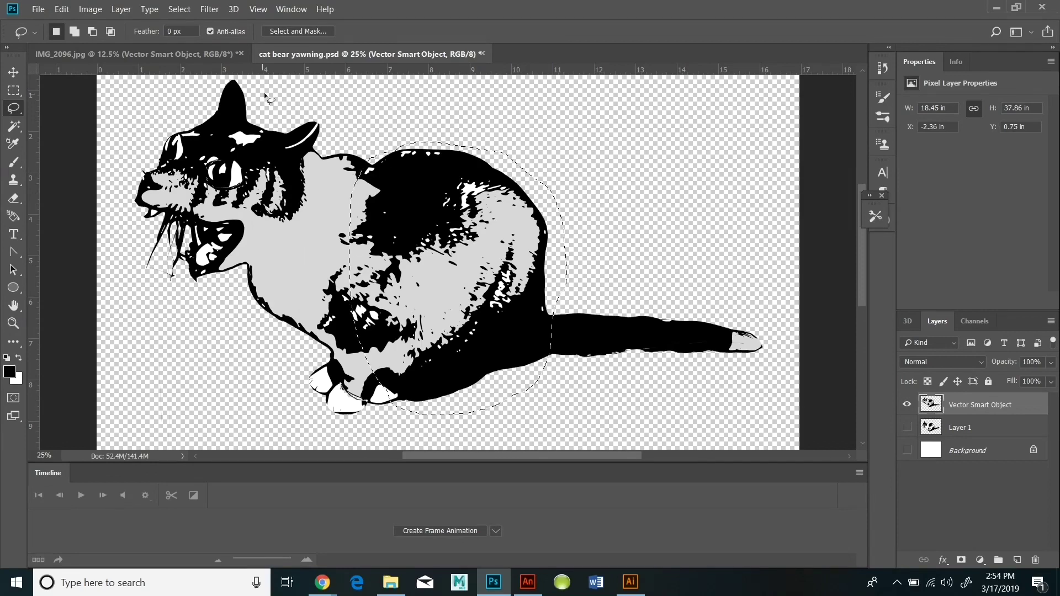
pyautogui.click(62, 9)
pyautogui.moveTo(90, 277)
pyautogui.click(247, 365)
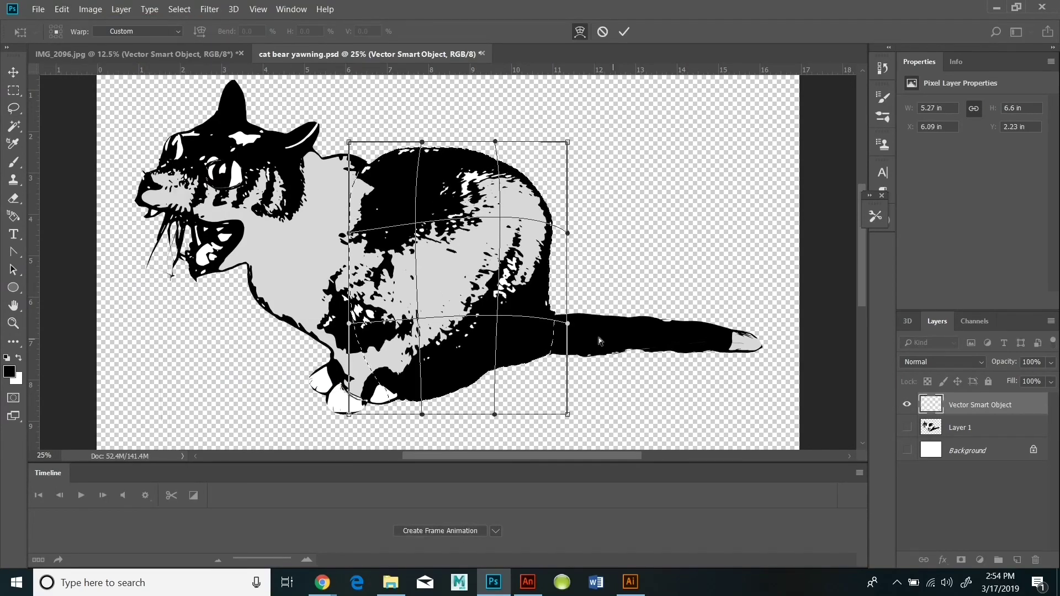
pyautogui.moveTo(572, 326); pyautogui.dragTo(579, 318)
pyautogui.moveTo(528, 232); pyautogui.dragTo(544, 224)
pyautogui.press('Return')
pyautogui.click(184, 10)
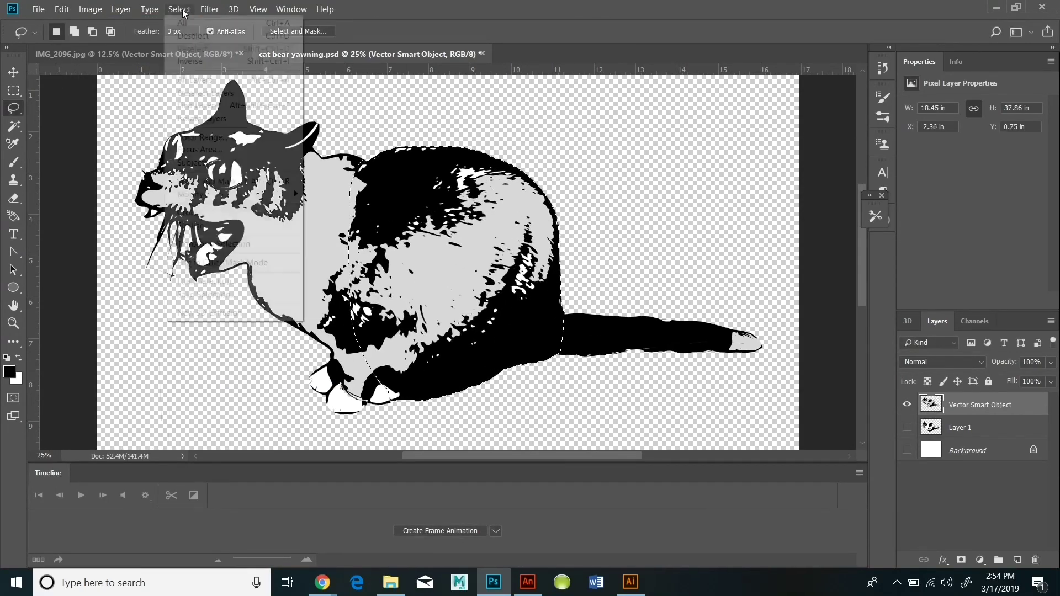
pyautogui.click(193, 35)
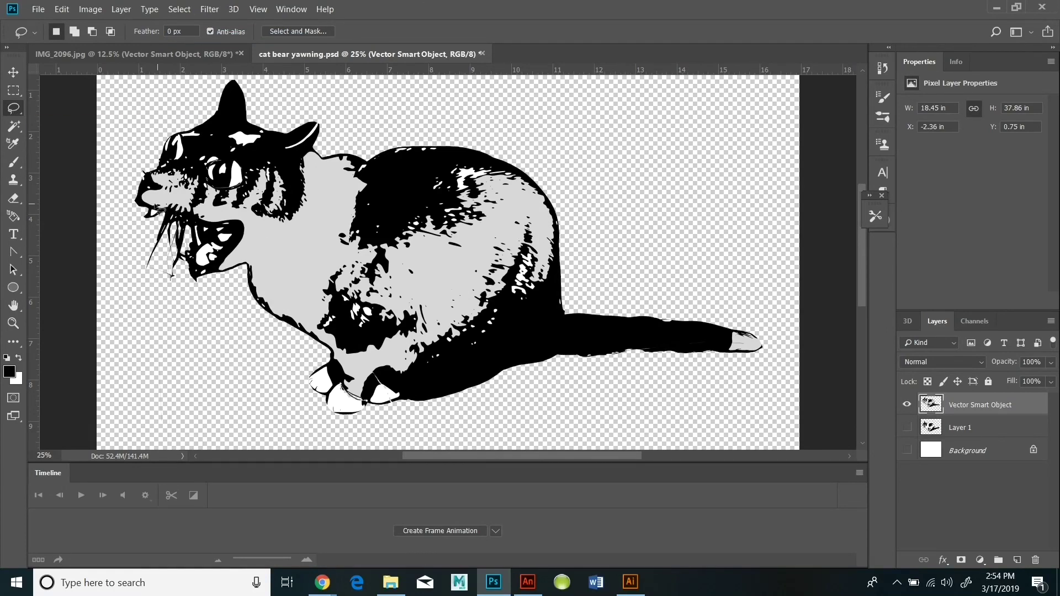
# Warp the area around the cat's open mouth to give it a fuller, rounder shape.
pyautogui.click(62, 9)
pyautogui.moveTo(88, 276)
pyautogui.click(298, 352)
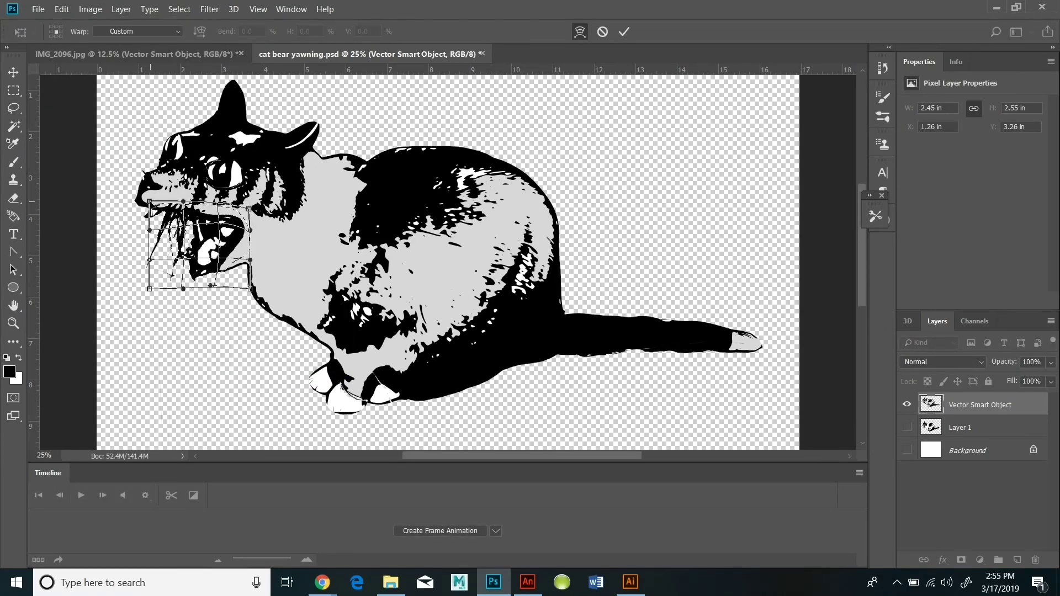
pyautogui.click(623, 32)
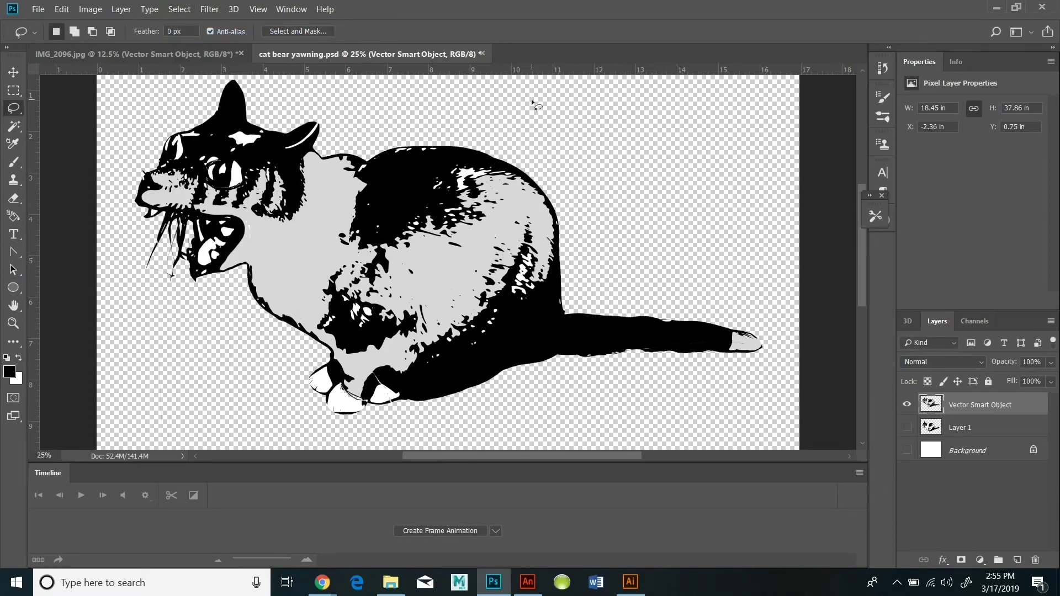
# Lasso the cat's muzzle, warp it inward to shorten the snout, and clear the selection.
pyautogui.moveTo(129, 222); pyautogui.dragTo(140, 166)
pyautogui.click(85, 9)
pyautogui.moveTo(63, 8)
pyautogui.click(86, 256)
pyautogui.click(62, 9)
pyautogui.click(585, 32)
pyautogui.click(62, 9)
pyautogui.click(125, 271)
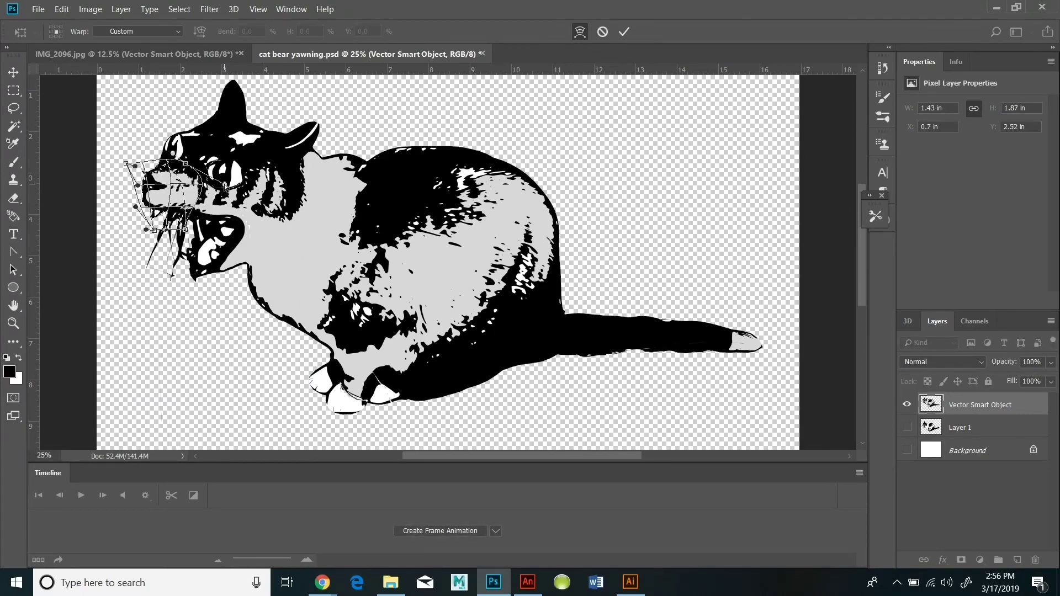
pyautogui.press('Return')
pyautogui.click(179, 9)
pyautogui.click(190, 33)
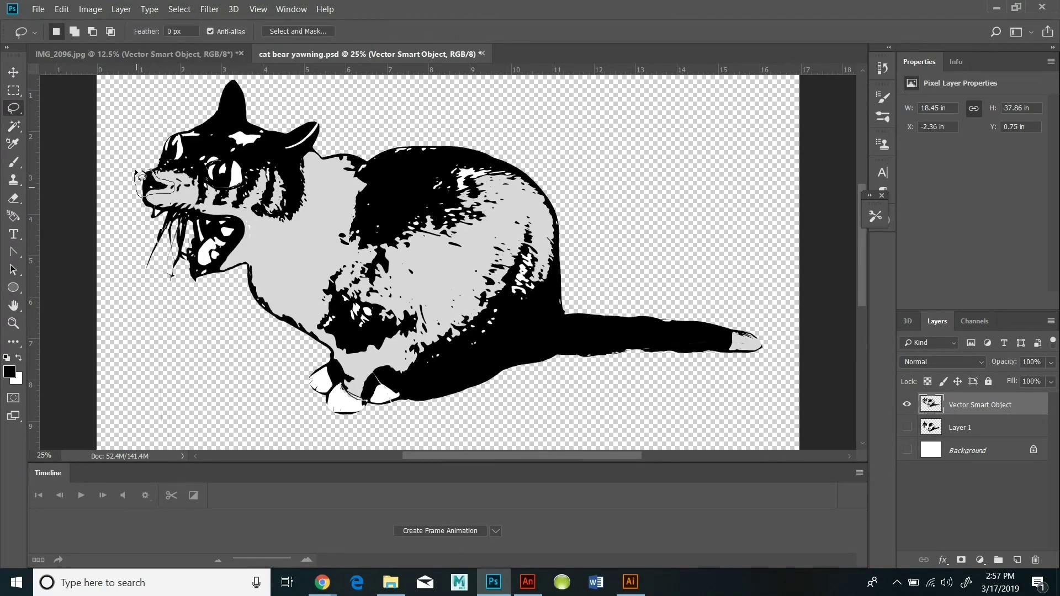
# Warp the tip of the cat's nose to clean up the distorted front of the muzzle.
pyautogui.click(61, 8)
pyautogui.moveTo(72, 294)
pyautogui.click(237, 369)
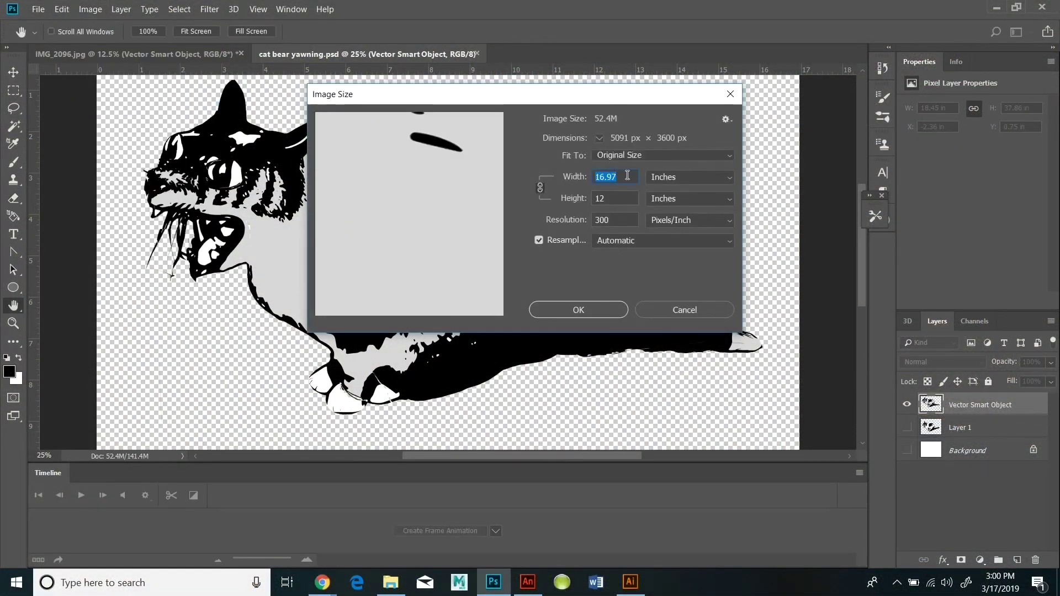
# Resize the image to a width of 11 inches.
pyautogui.write('11')
pyautogui.click(606, 309)
# Open the original photo of the yawning cat in the photo viewer for comparison with the drawing.
pyautogui.click(38, 9)
pyautogui.click(78, 158)
pyautogui.click(122, 275)
pyautogui.click(114, 480)
pyautogui.click(415, 403)
pyautogui.click(578, 167)
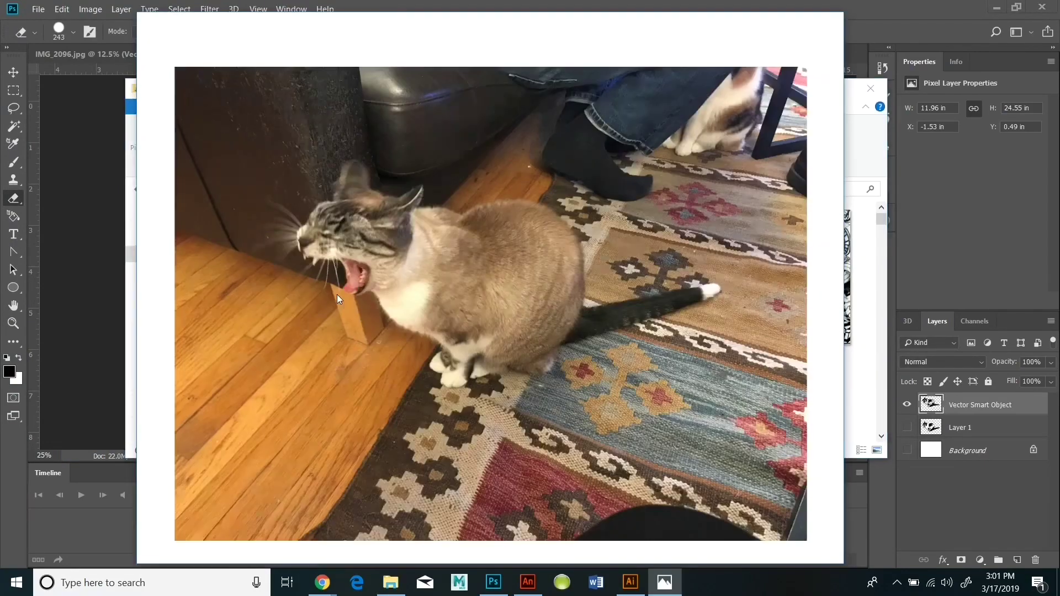